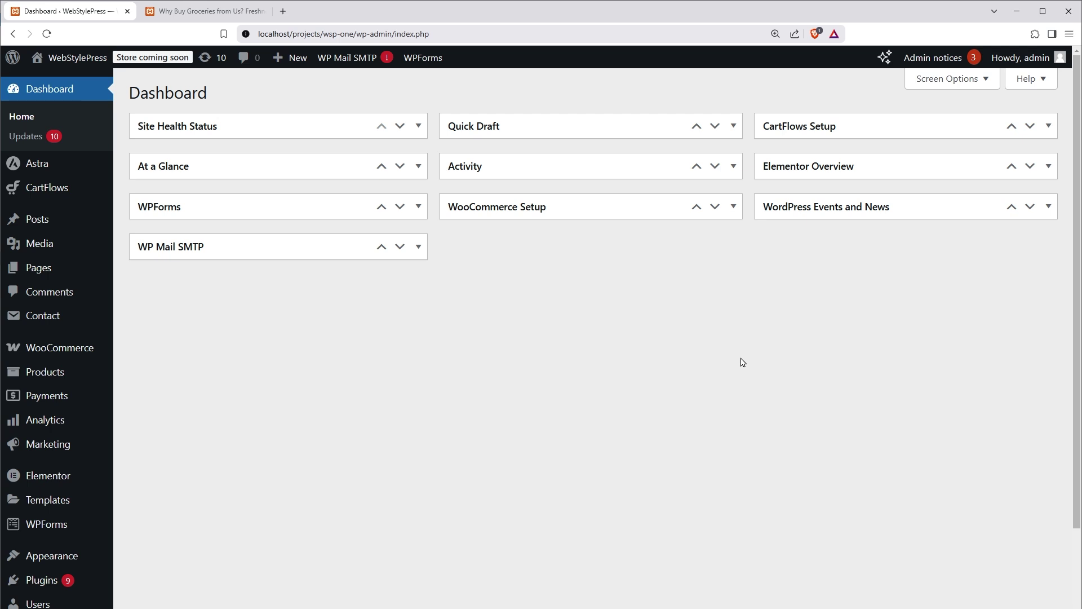
Review the live "Why Buy Groceries from Us?" post from its byline down to the comment form
key("ctrl+Tab")
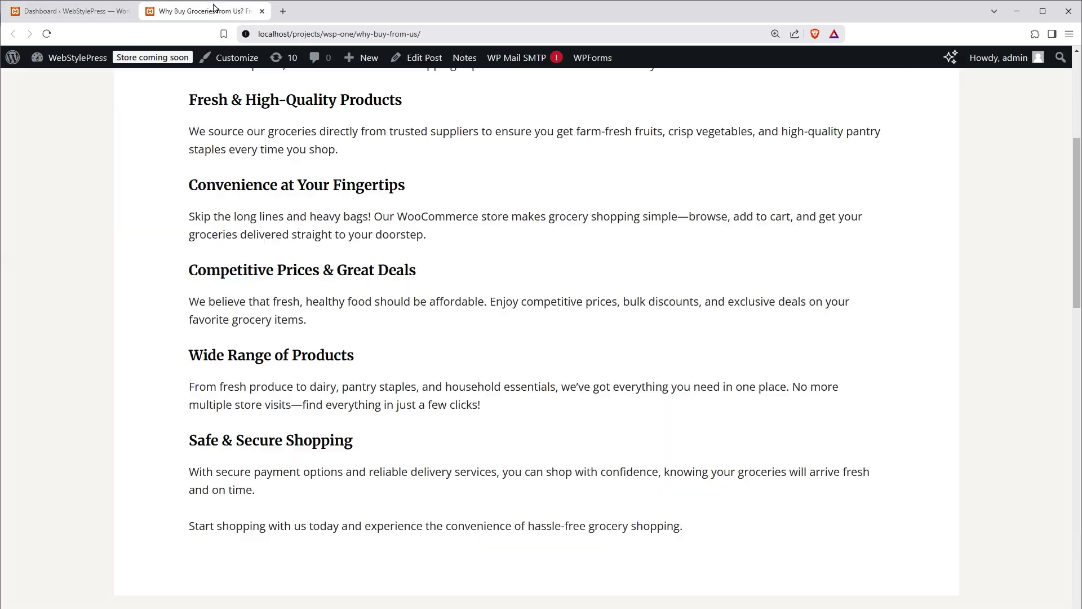
scroll(732, 254, "up", 5)
scroll(706, 331, "down", 15)
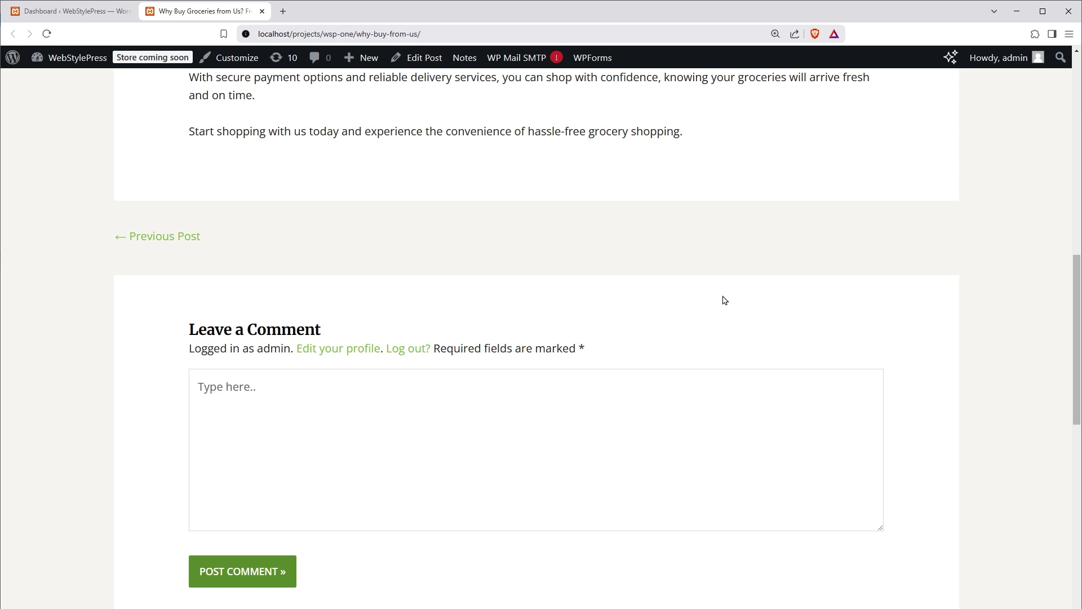
Search the WordPress plugin directory for "guest author", and install and activate the Guest Author plugin by WebFactory
left_click(66, 11)
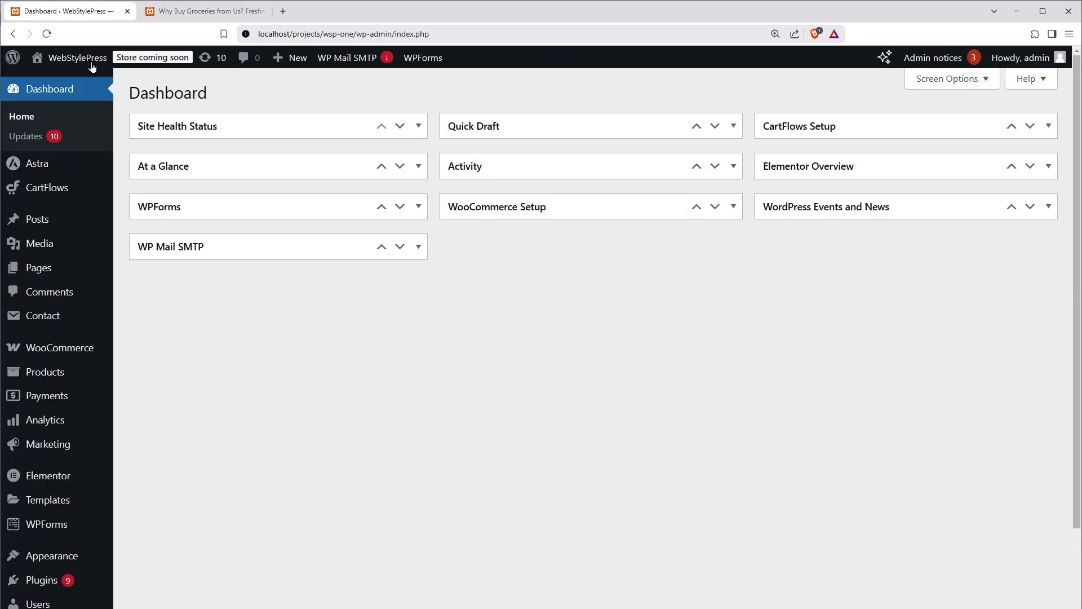
mouse_move(67, 580)
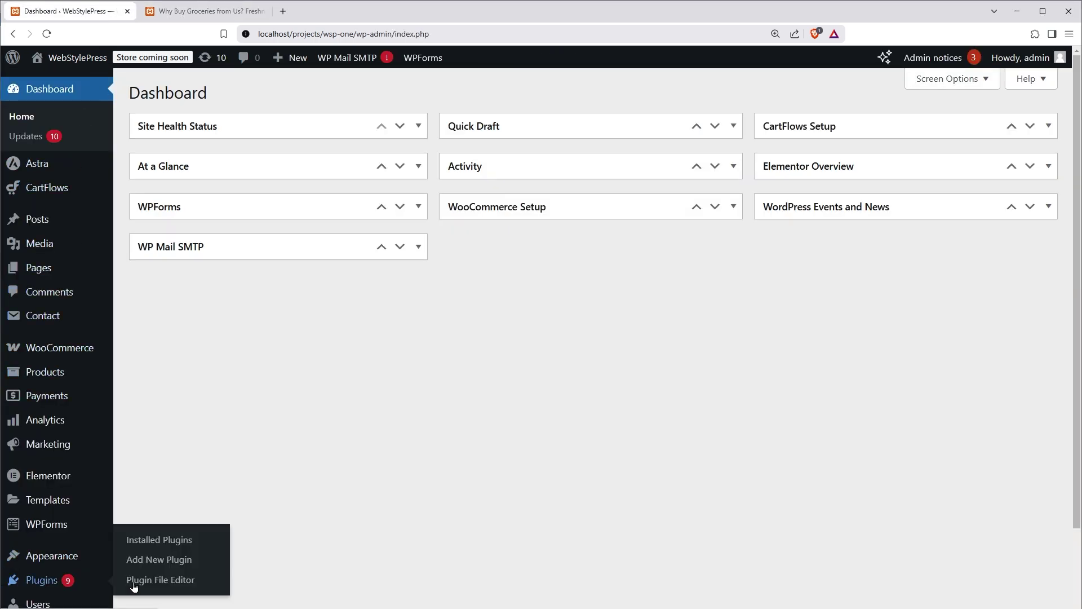
left_click(167, 559)
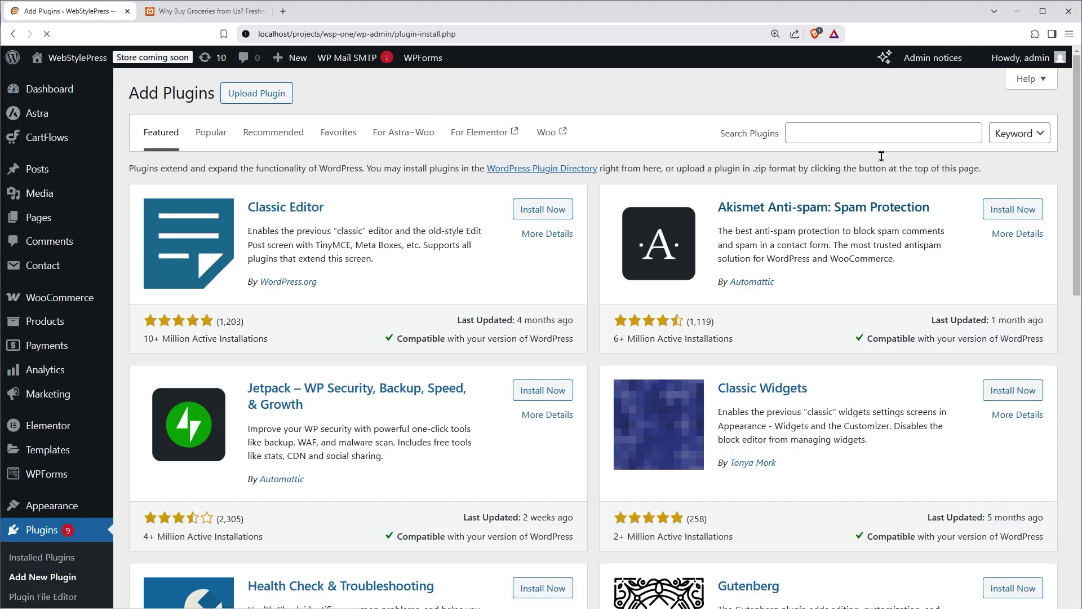
left_click(883, 134)
type("guest author")
key("ctrl+a")
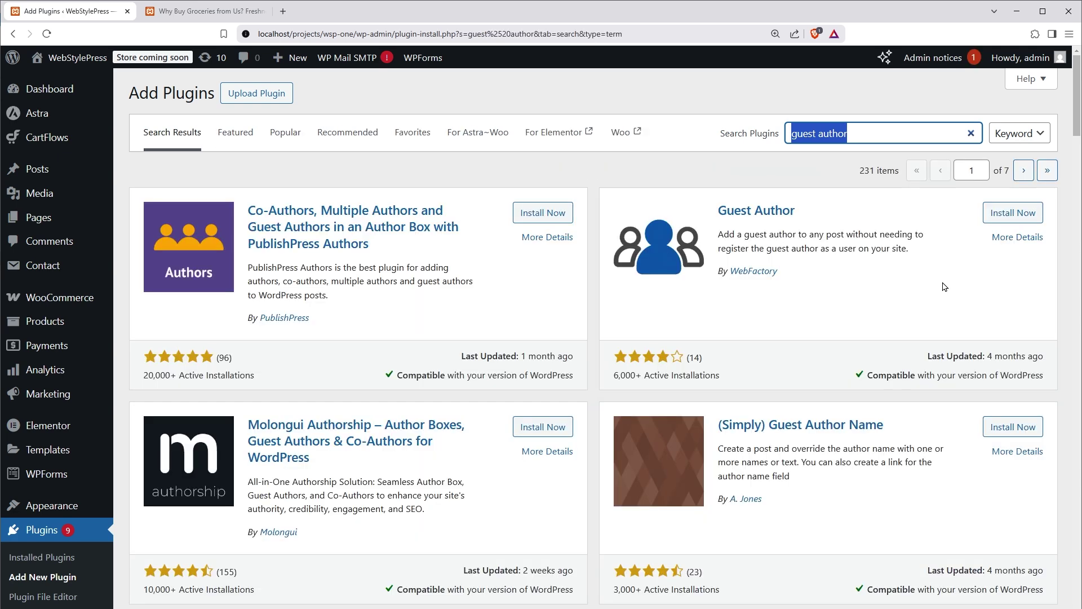
left_click(1013, 213)
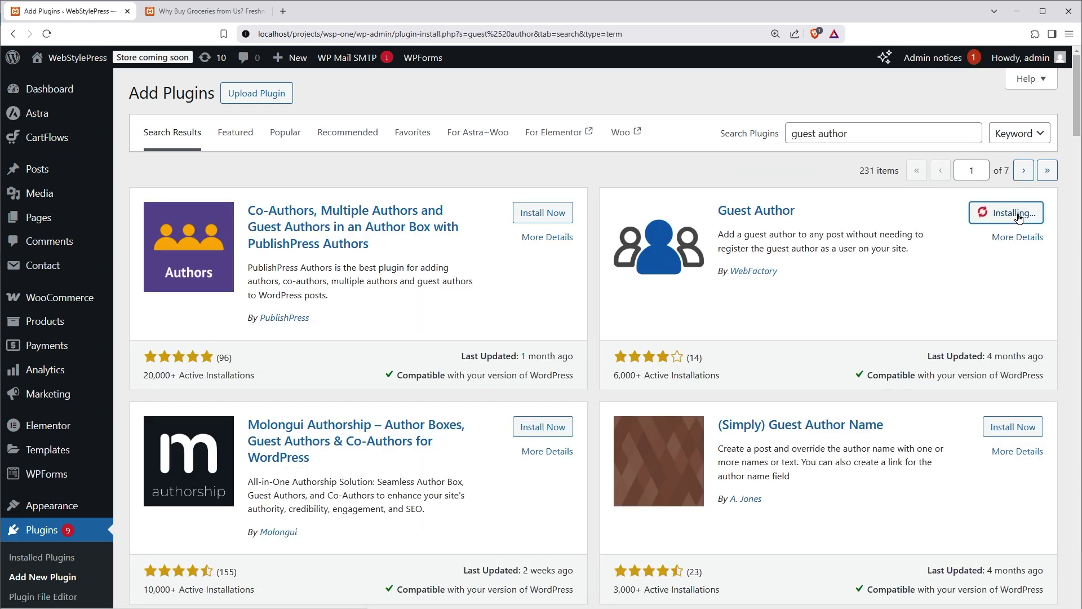
left_click(1019, 219)
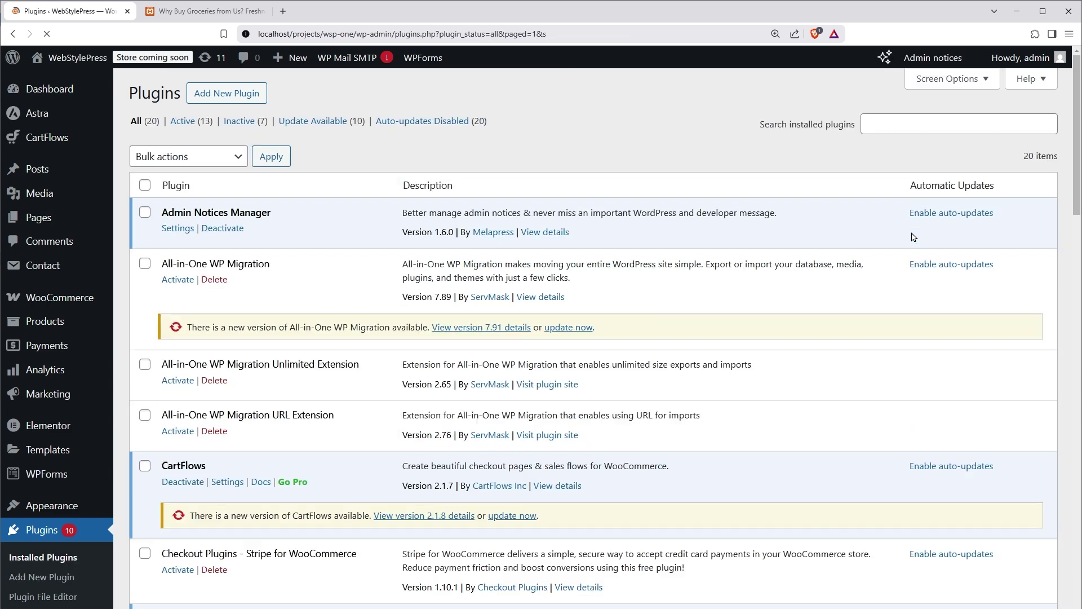
Open the "Why Buy Groceries from Us?" post for editing in a new browser tab
left_click(206, 12)
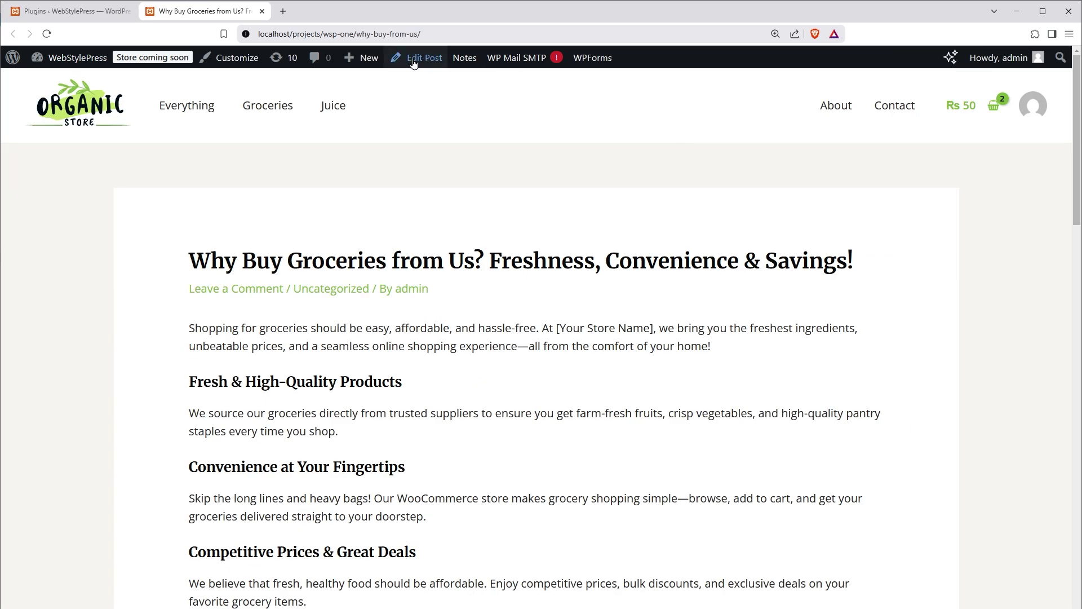
middle_click(415, 61)
left_click(307, 11)
Switch the post's author from a registered user to a guest and enter the guest author's full name
scroll(648, 226, "down", 9)
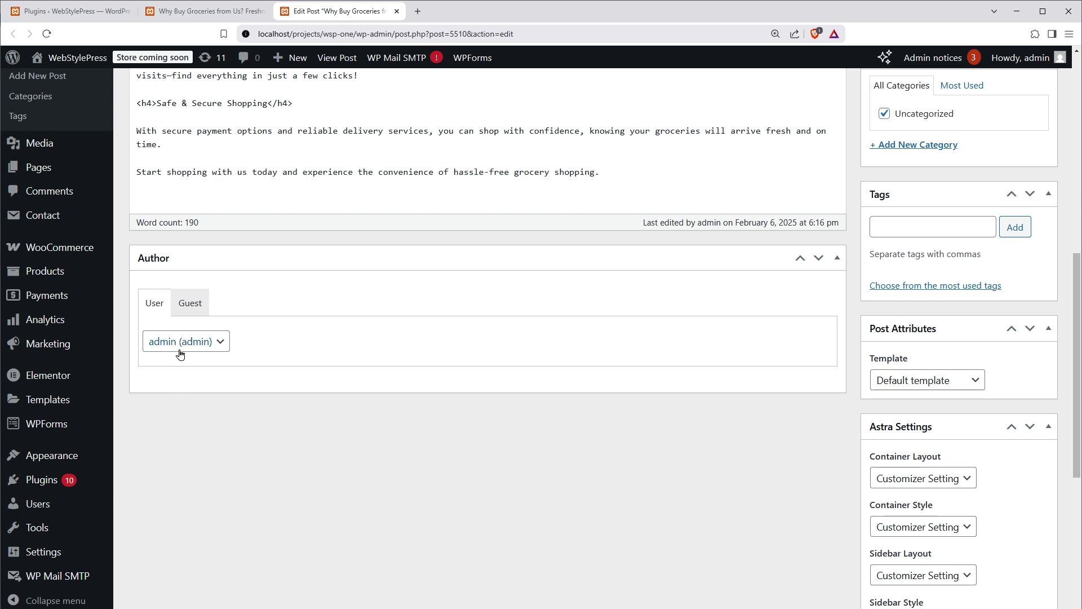
left_click(190, 305)
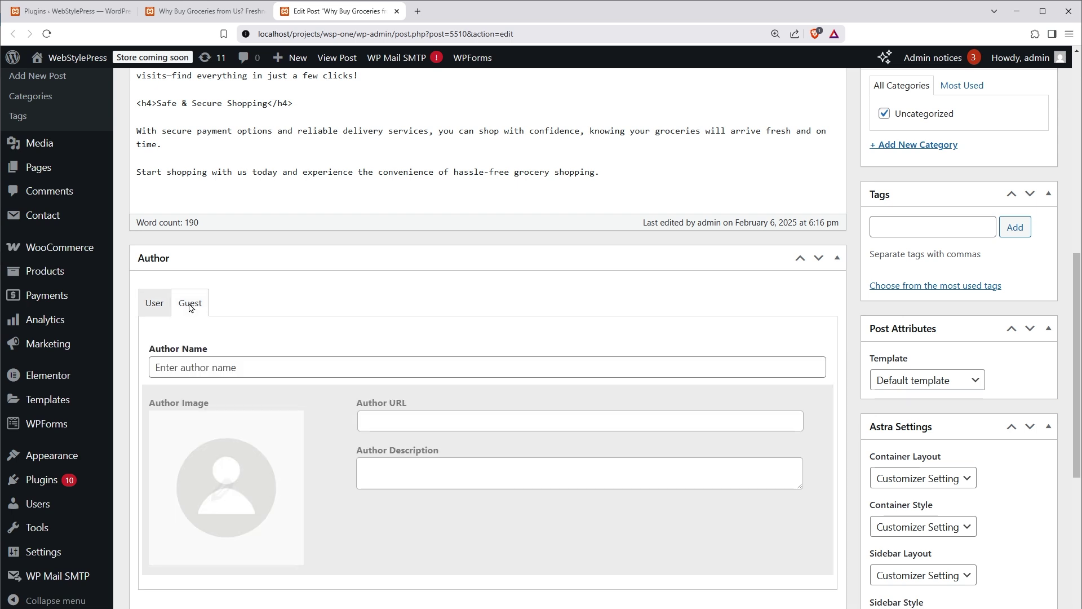
left_click(545, 365)
type("Jo")
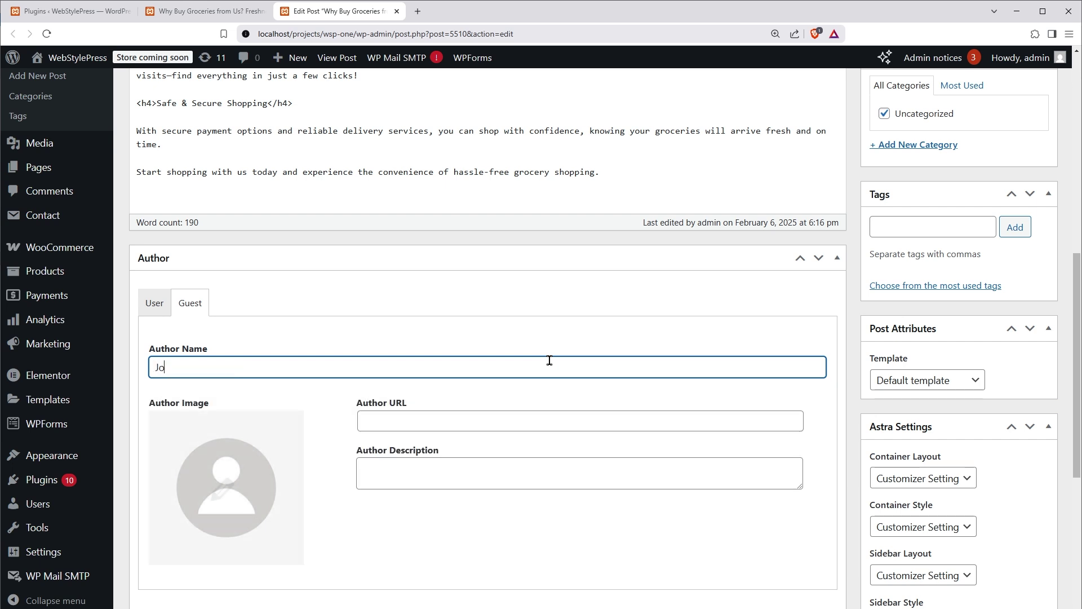
type("hn Doe")
left_click(547, 417)
type("https://www.youtube.com/@webstylepress/videos")
double_click(598, 417)
key("shift+Left")
key("BackSpace")
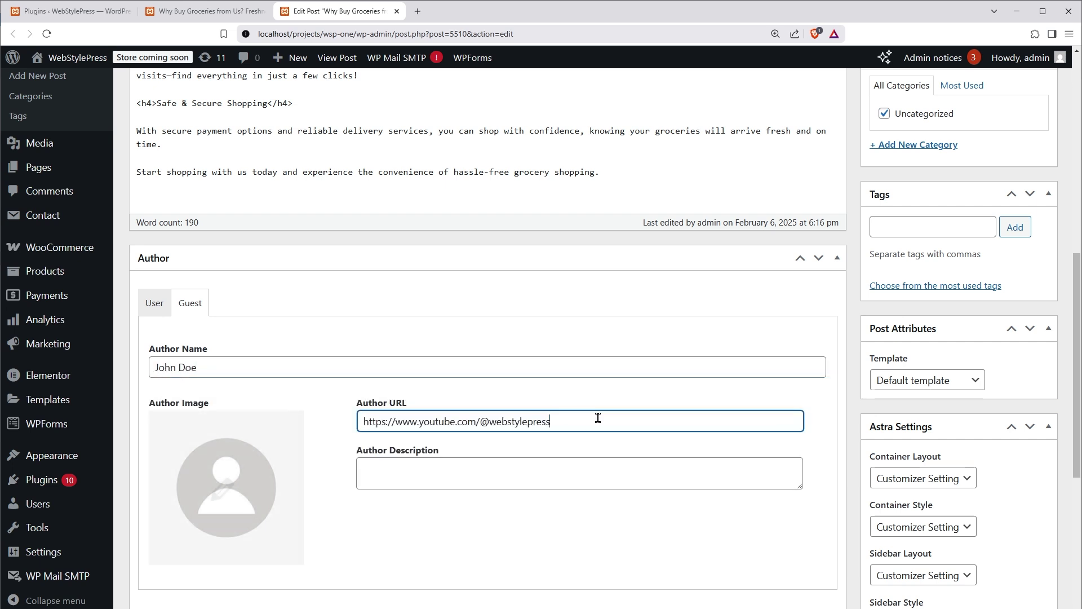
Fill in the author description with a bio of a tech blogger and WordPress enthusiast with over 10 years of web development experience
left_click(483, 472)
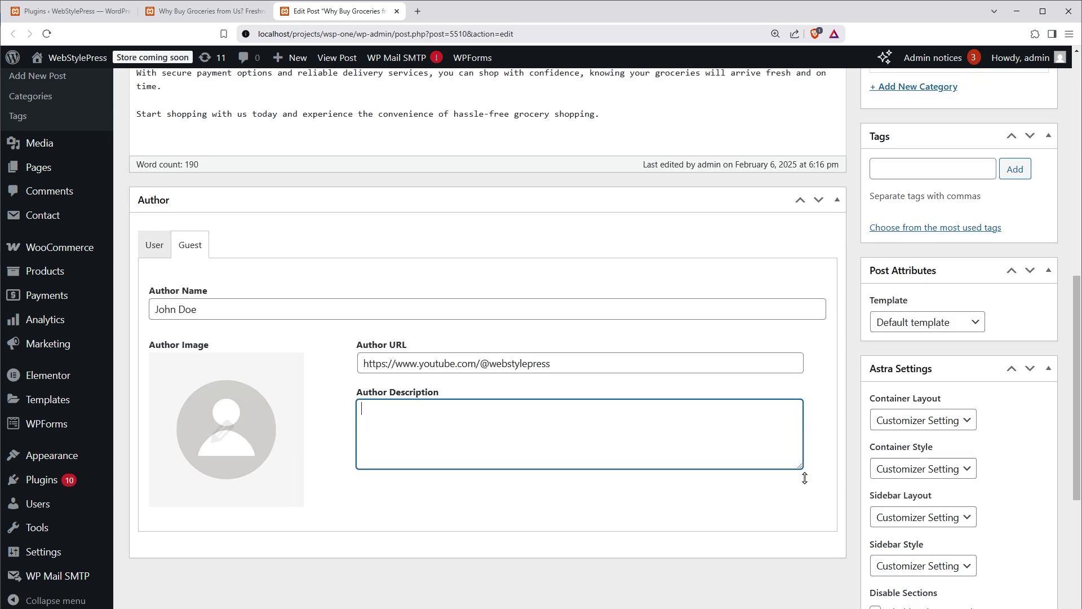
type("John Doe is a passionate tech blogger and WordPress enthusiast with over 10 years of experience in web development. He loves sharing tips, tutorials, and insights to help bloggers and business owners get the most out of their websites. When he's not writing, you can find him exploring the latest digital trends or enjoying a good cup of coffee.")
left_click_drag(667, 449, 315, 398)
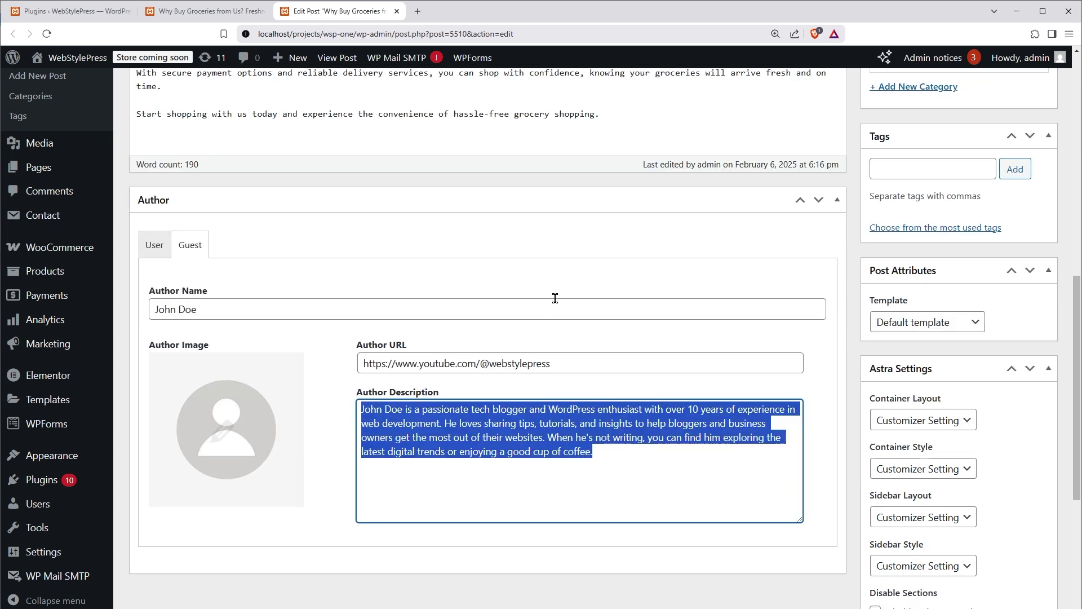
Upload avatar.png to the media library and use it as the guest author's image
left_click(223, 433)
key("alt+Tab")
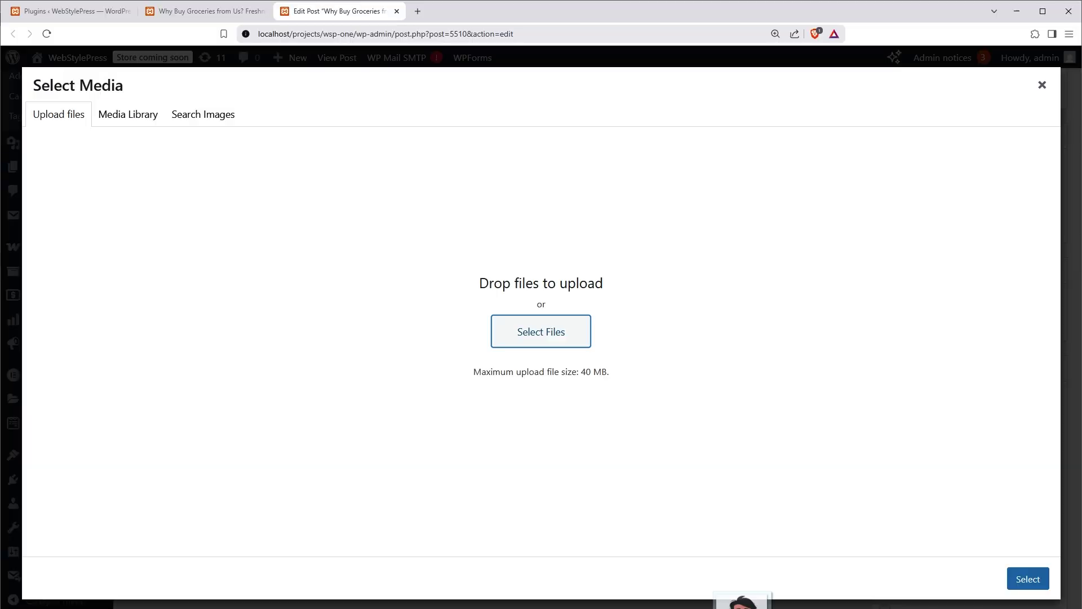
left_click_drag(742, 599, 410, 315)
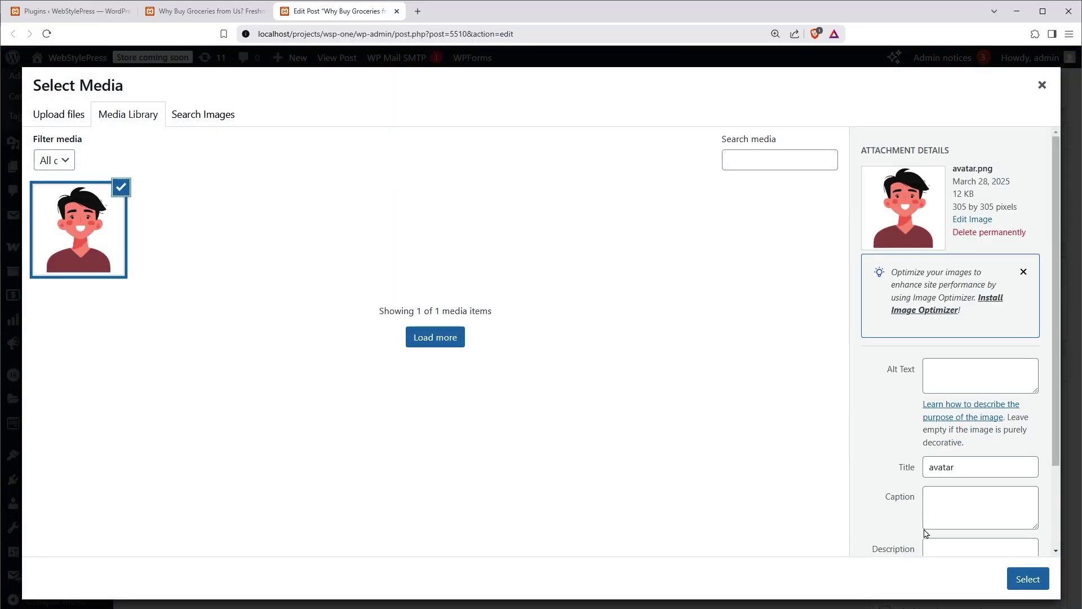
left_click(1028, 579)
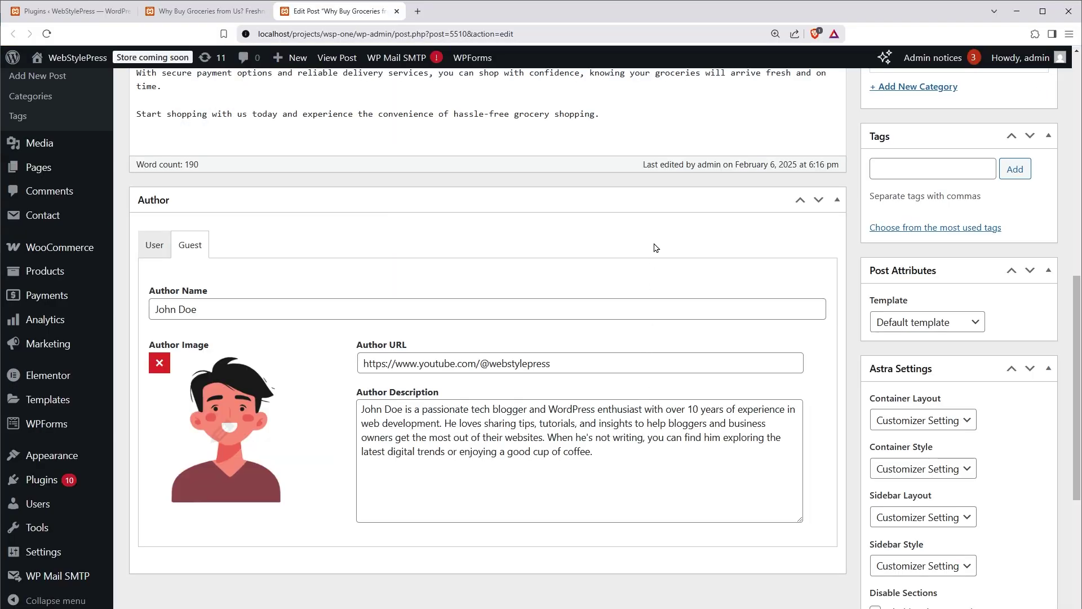
Update the post to save the guest author's name, URL, description and image
left_click_drag(203, 310, 137, 314)
scroll(659, 355, "down", 1)
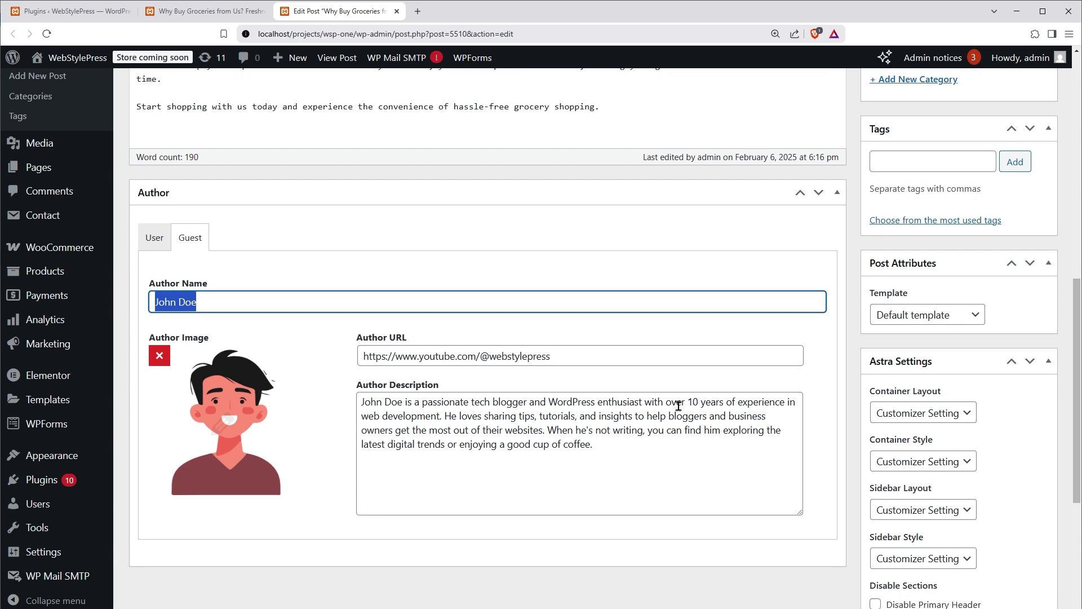
scroll(705, 438, "up", 10)
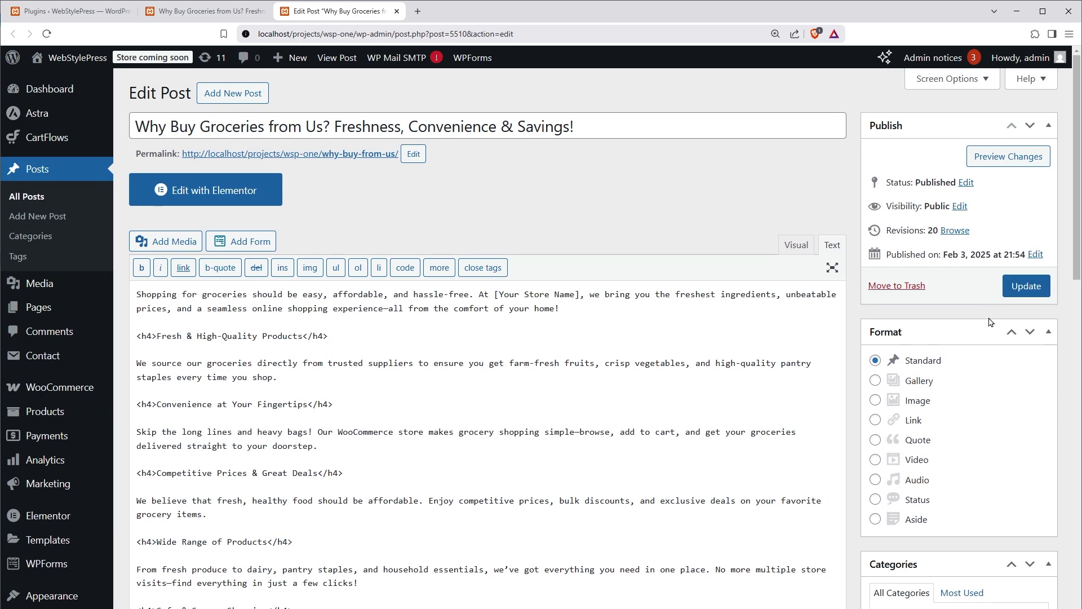
left_click(1027, 286)
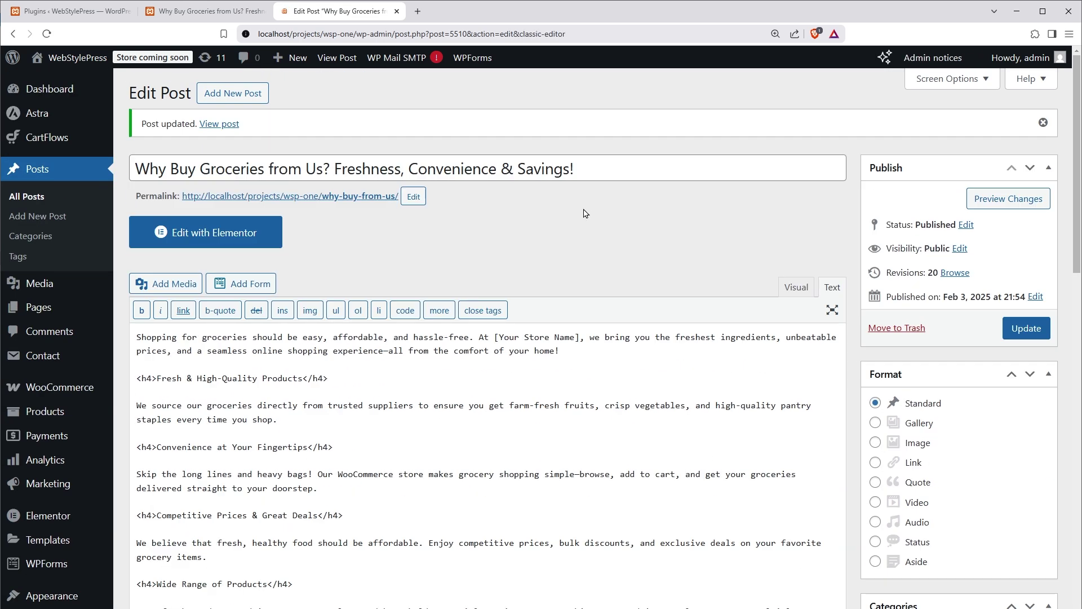
Reload the live post and check its byline and the area below the content for the guest author's details
left_click_drag(176, 12, 416, 57)
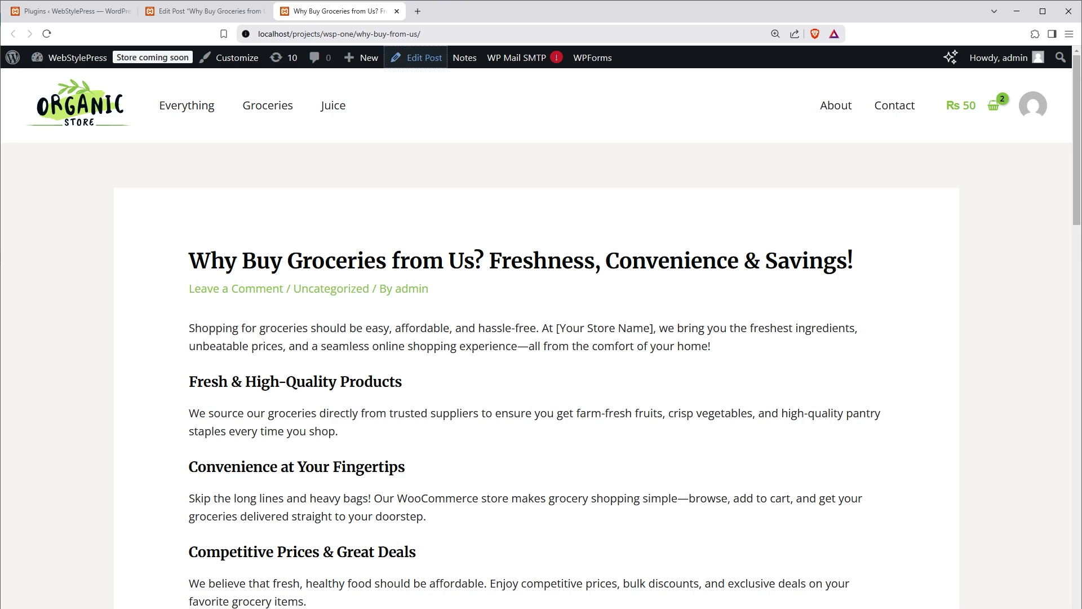
right_click(100, 213)
left_click(147, 254)
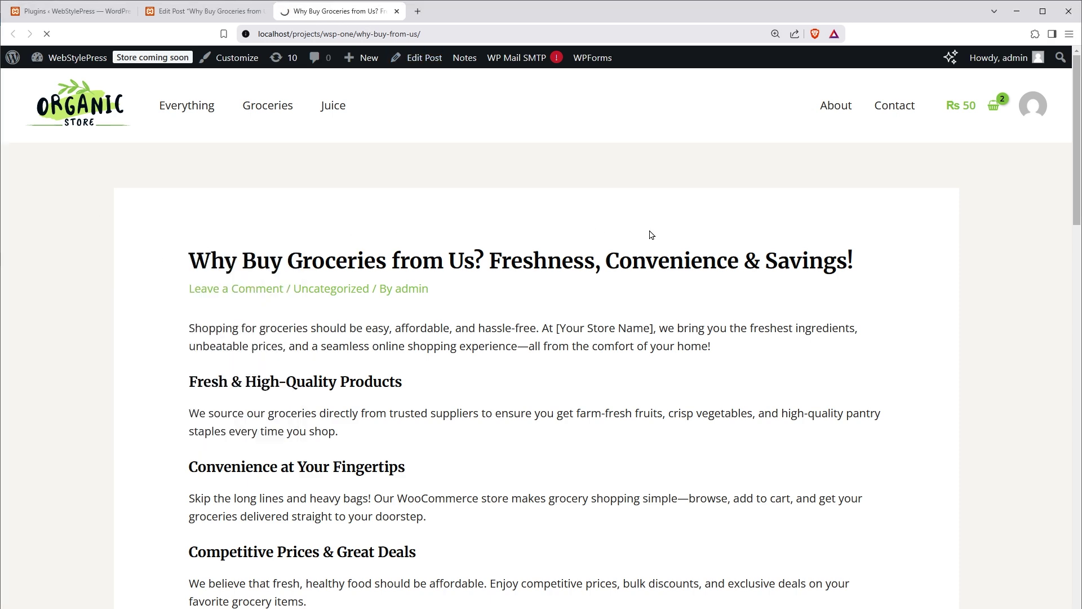
scroll(967, 316, "down", 6)
scroll(966, 338, "up", 5)
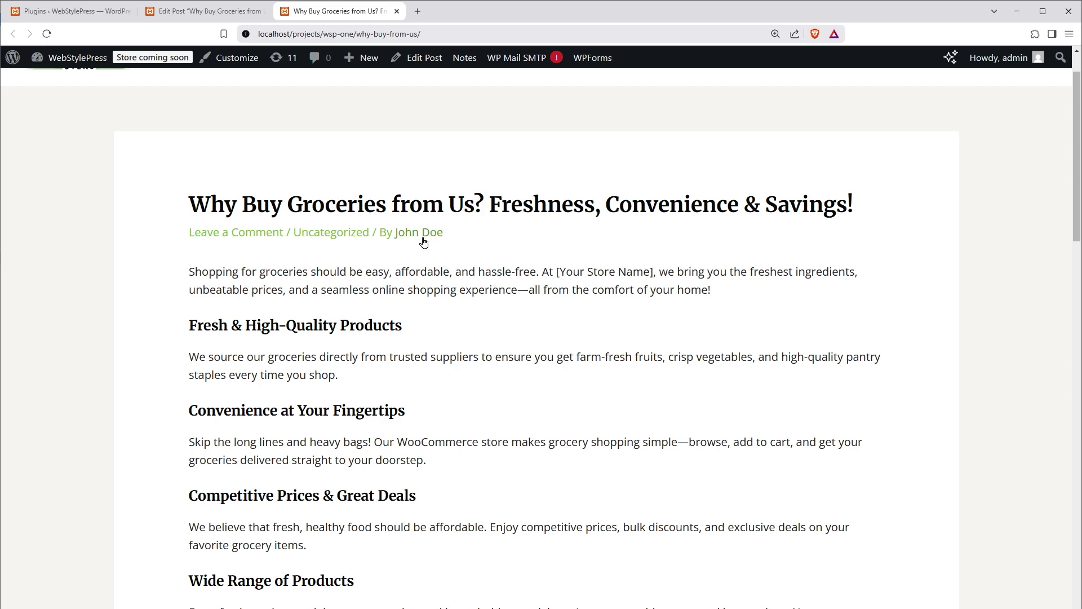
scroll(867, 355, "down", 15)
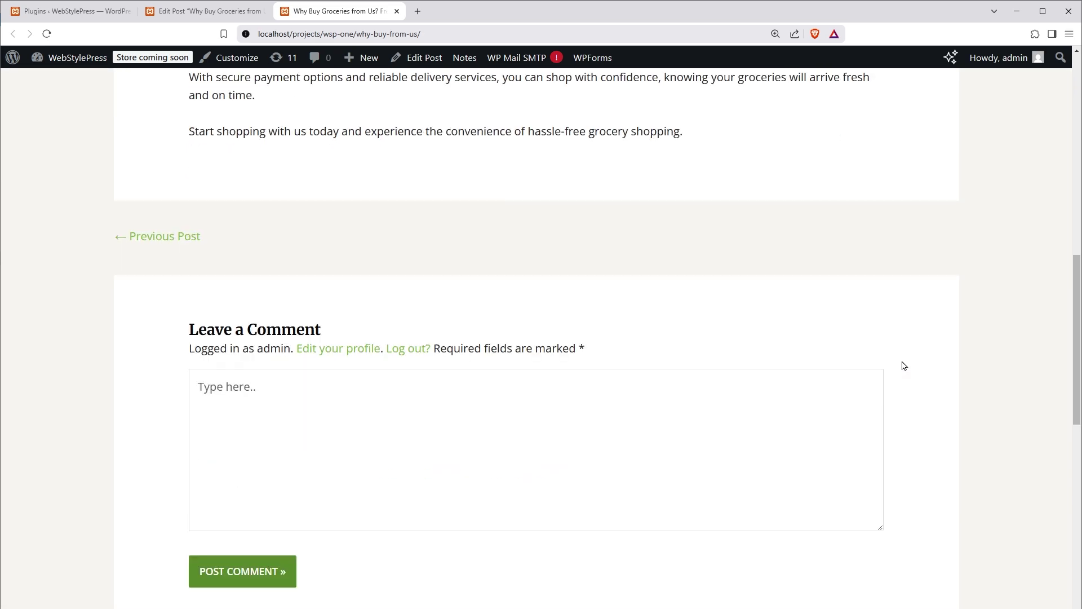
scroll(904, 368, "up", 8)
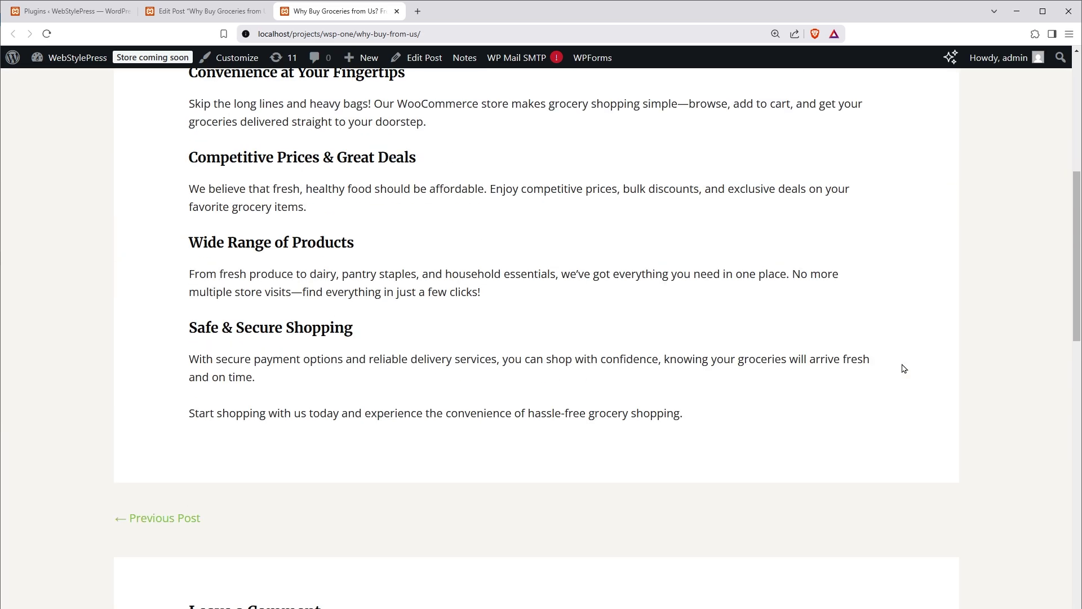
scroll(904, 375, "down", 2)
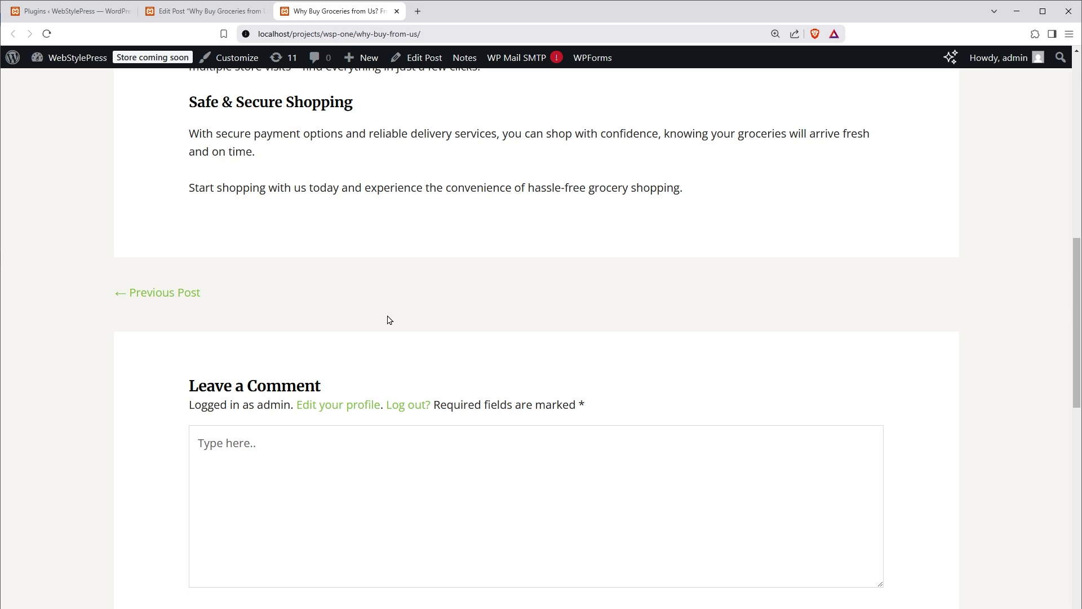
scroll(862, 353, "down", 11)
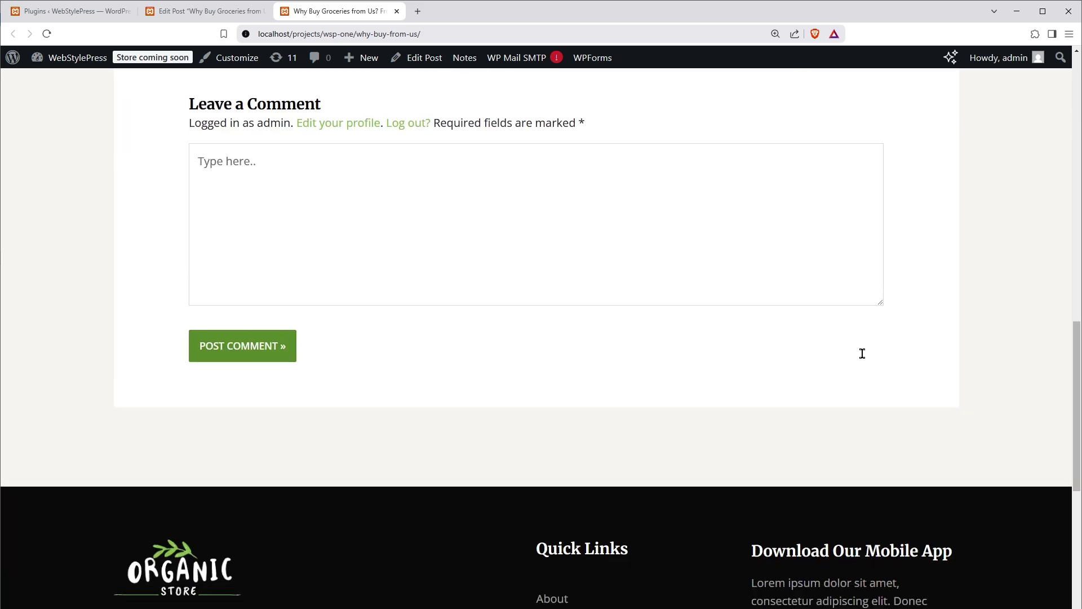
scroll(925, 373, "up", 10)
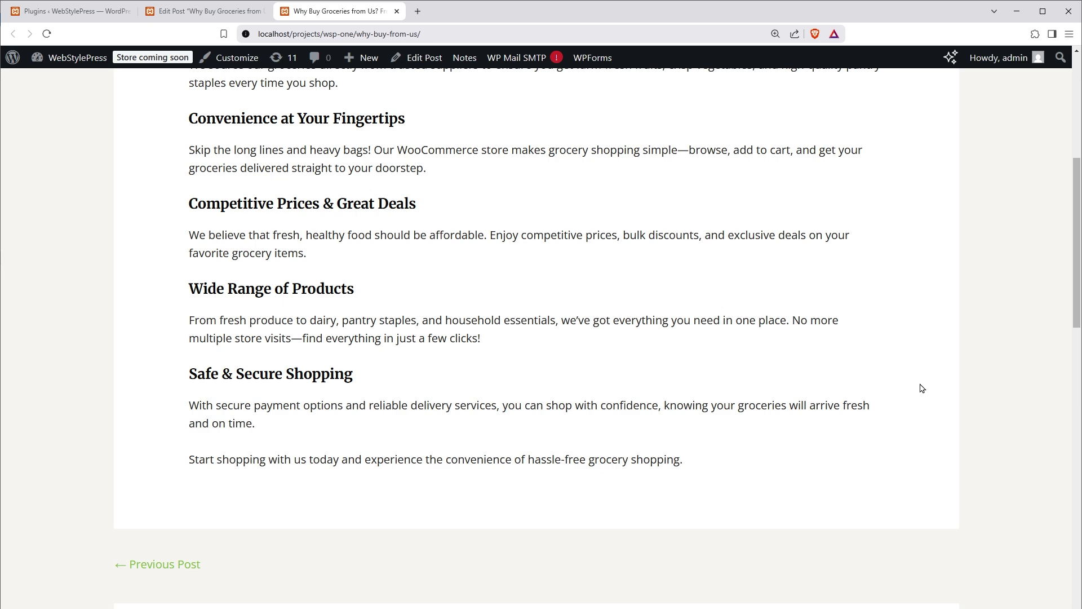
Return to the post editor and open the Customizer from there in a separate browser tab
left_click(205, 11)
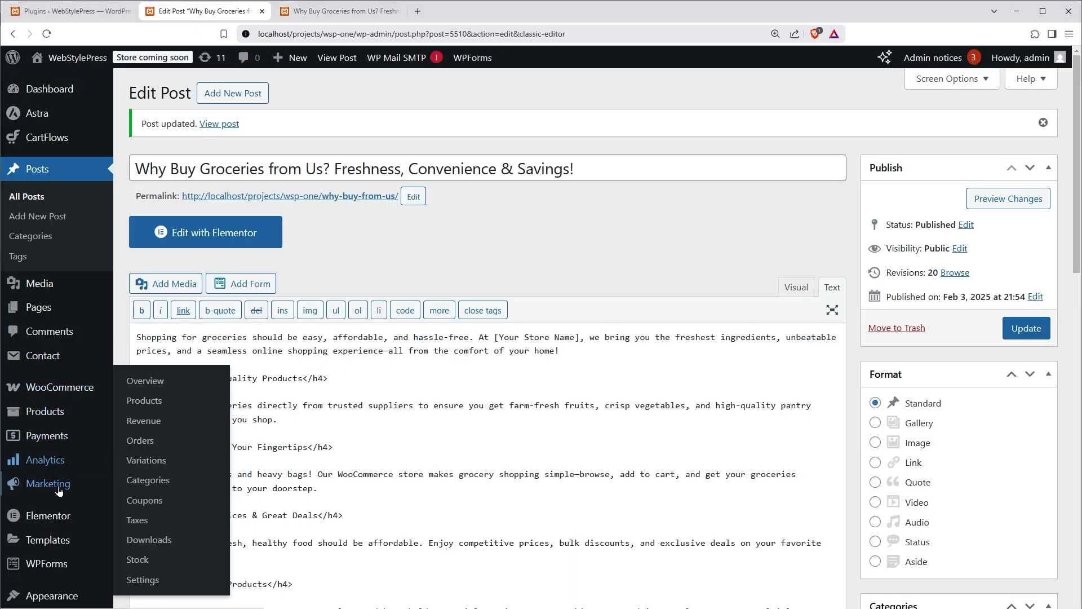
scroll(56, 538, "down", 3)
mouse_move(58, 433)
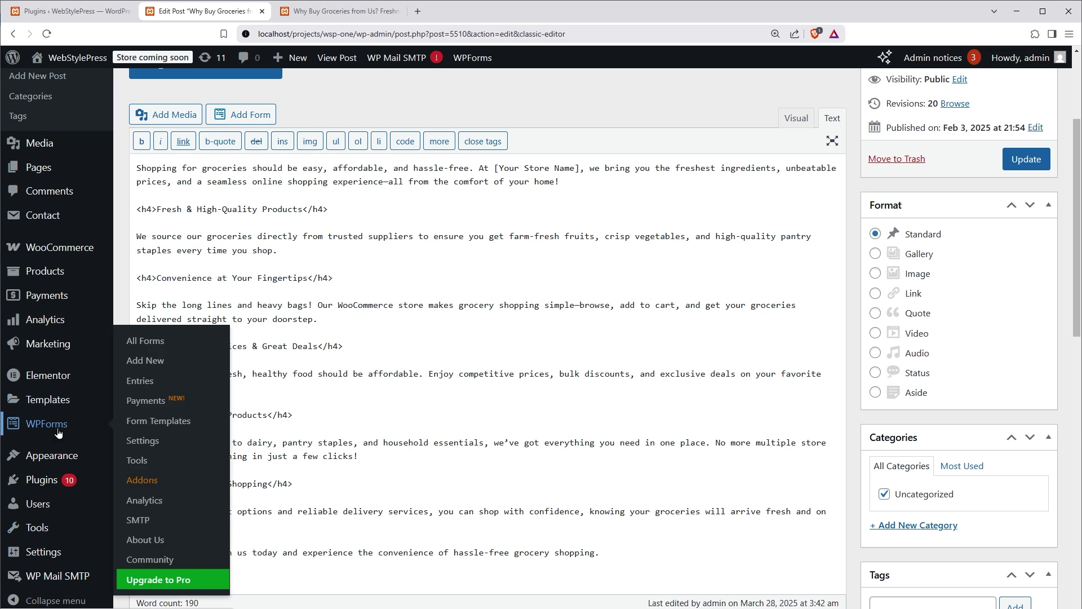
mouse_move(51, 456)
right_click(168, 496)
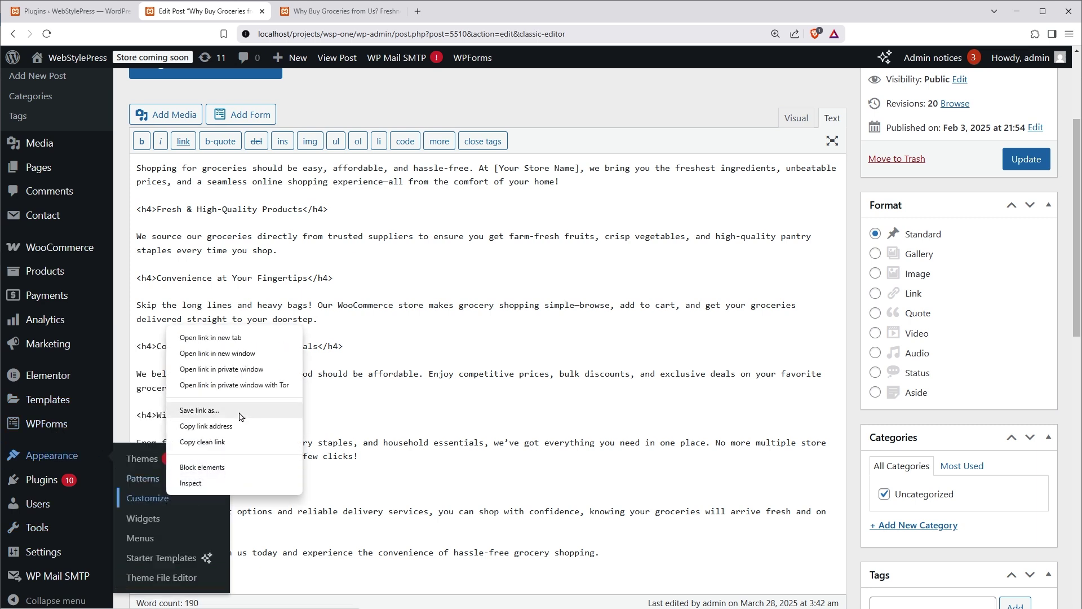
left_click(210, 337)
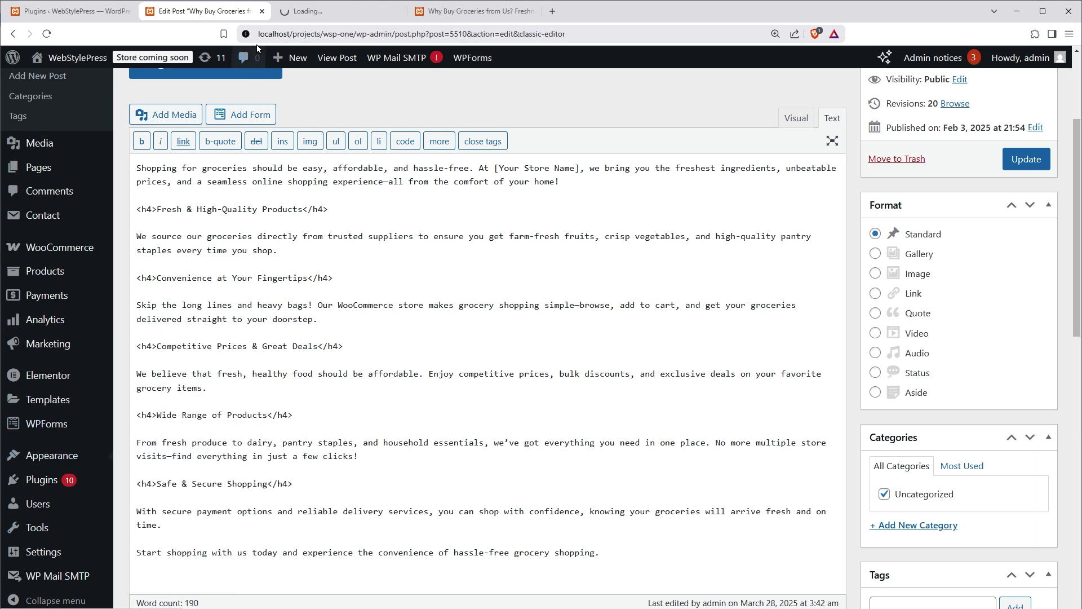
Examine the options available in the Customizer's Single Post settings for the blog
left_click(339, 12)
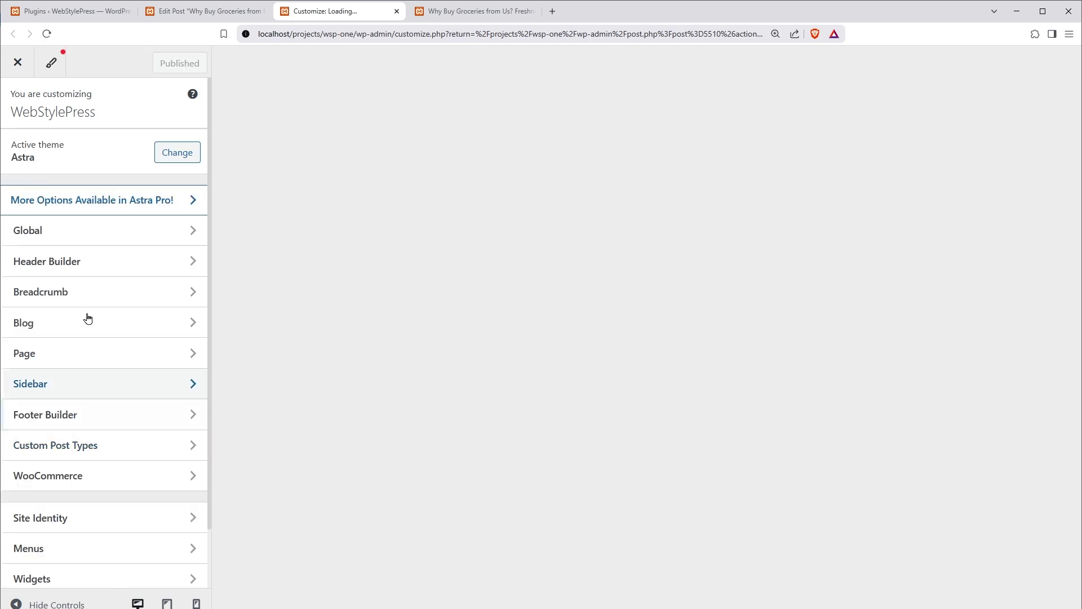
left_click(113, 327)
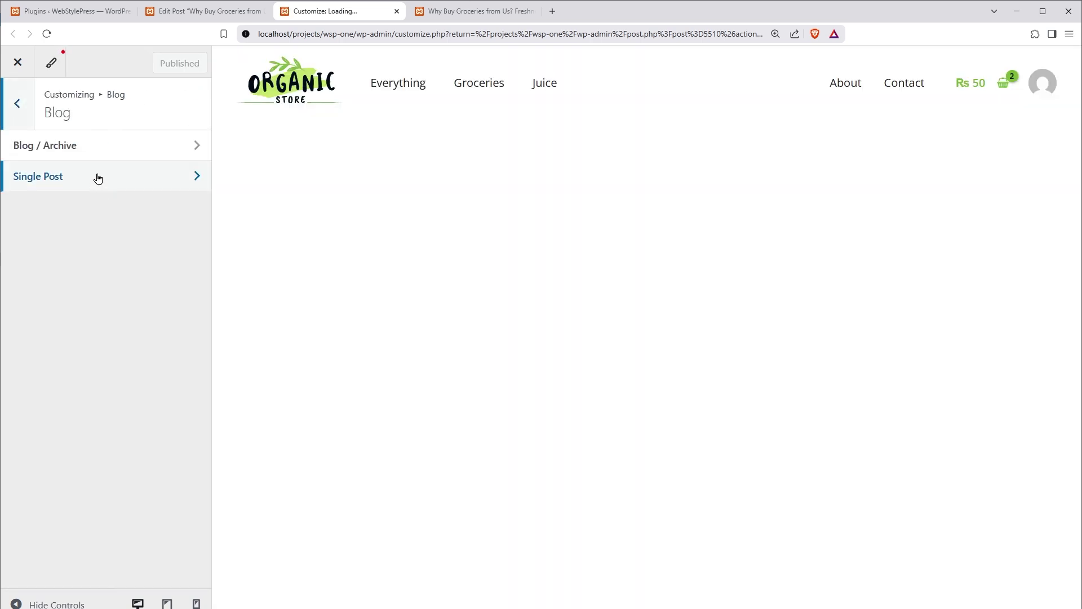
left_click(96, 176)
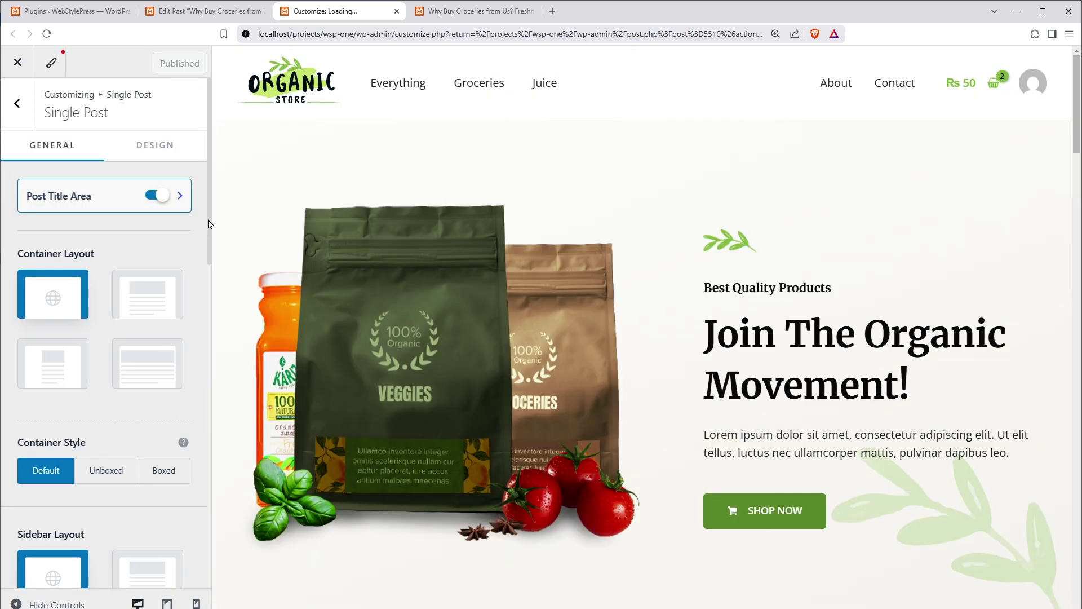
scroll(188, 292, "down", 1)
scroll(188, 293, "down", 12)
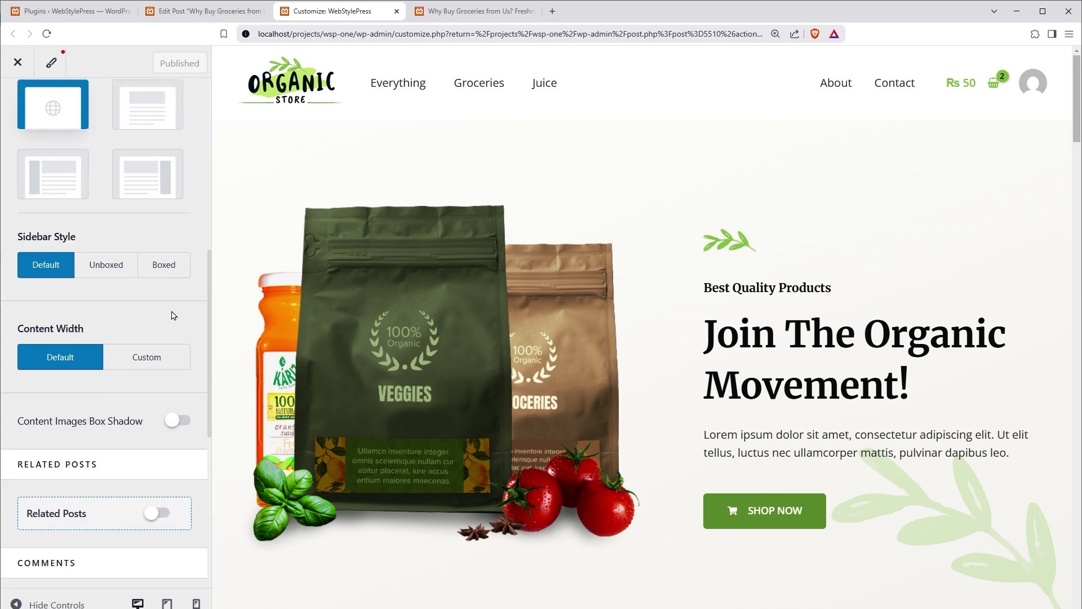
scroll(172, 311, "down", 3)
left_click_drag(33, 351, 80, 353)
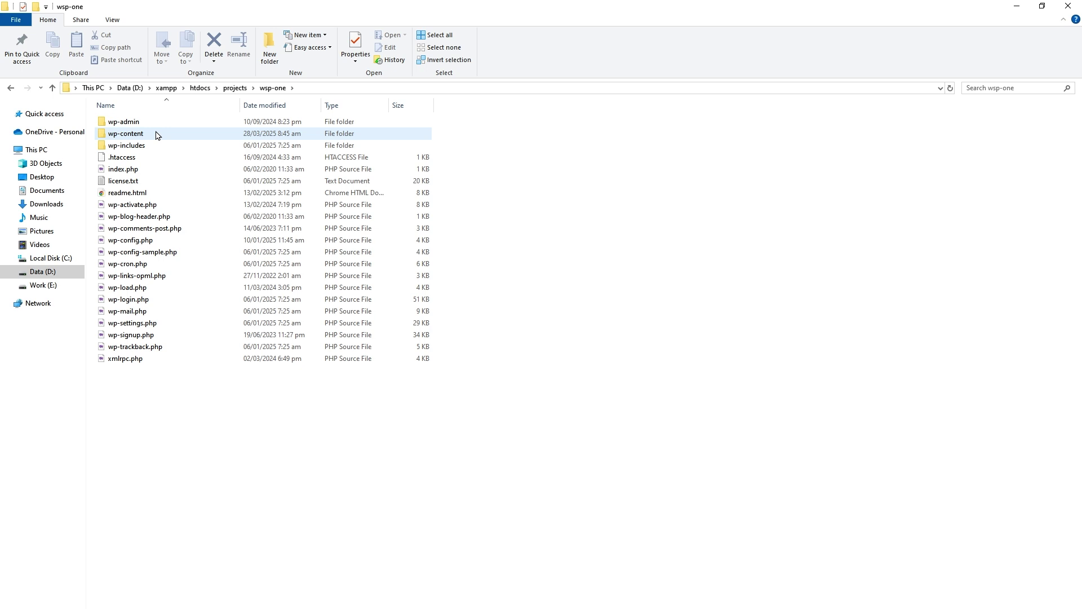
Switch to File Explorer, find single.php in the wp-content/themes/astra folder and open it maximized in Visual Studio Code
double_click(156, 134)
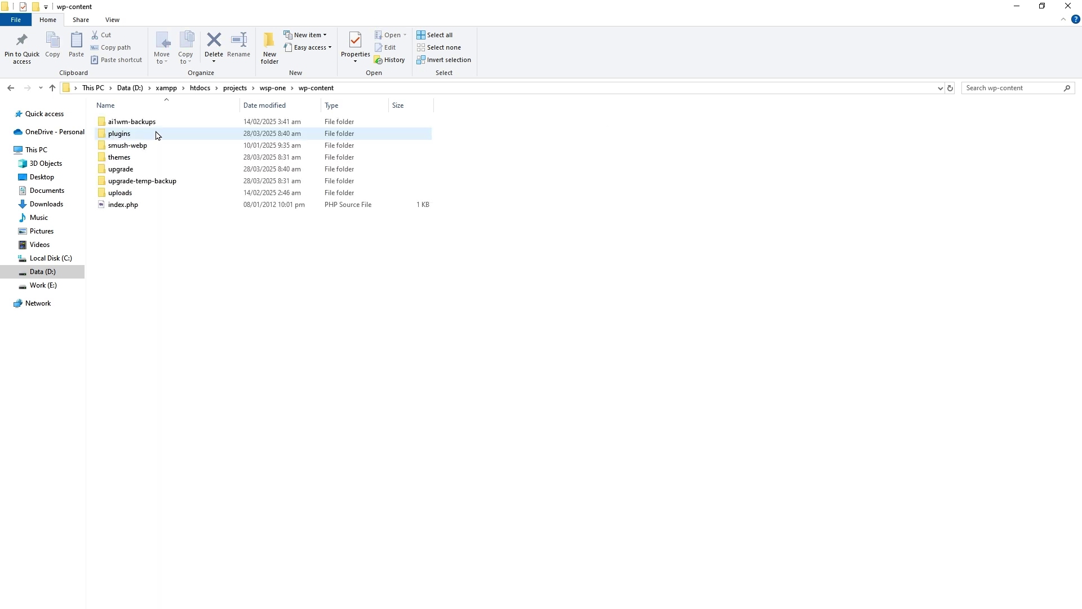
double_click(151, 156)
double_click(150, 122)
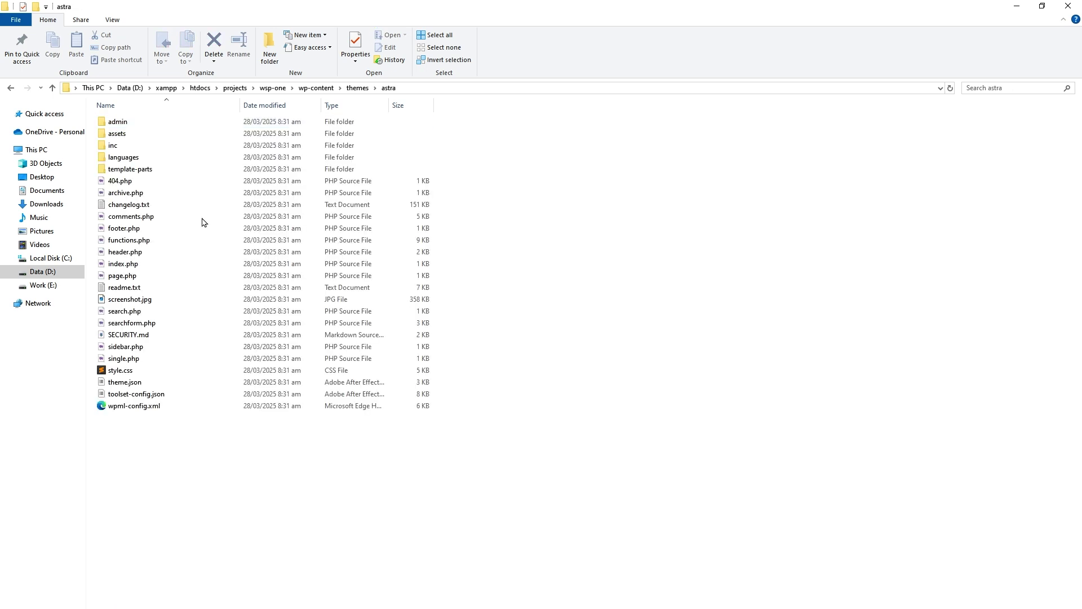
left_click(176, 359)
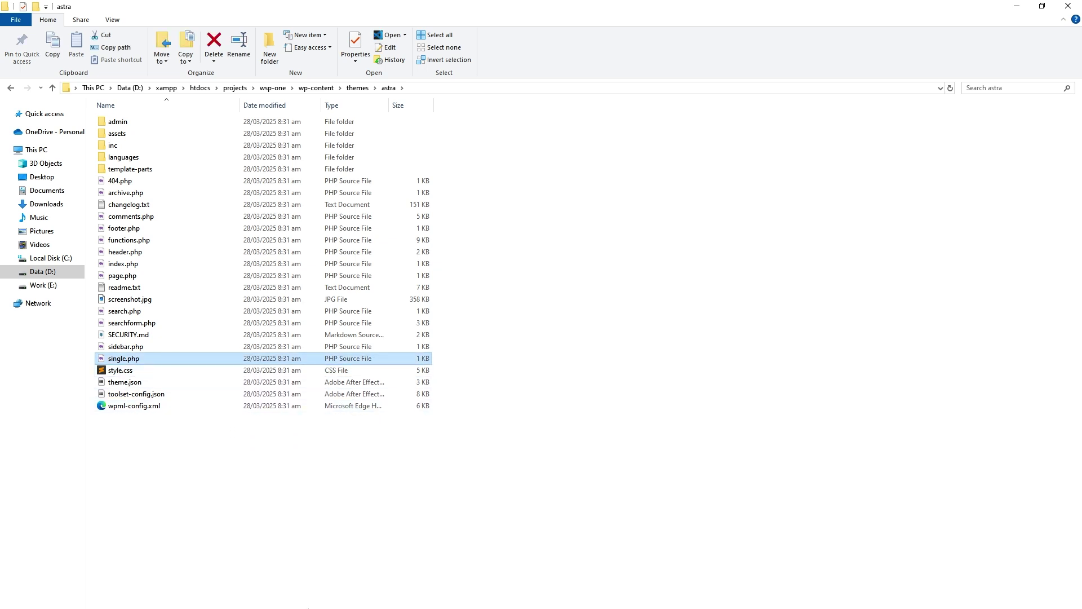
left_click_drag(124, 358, 406, 406)
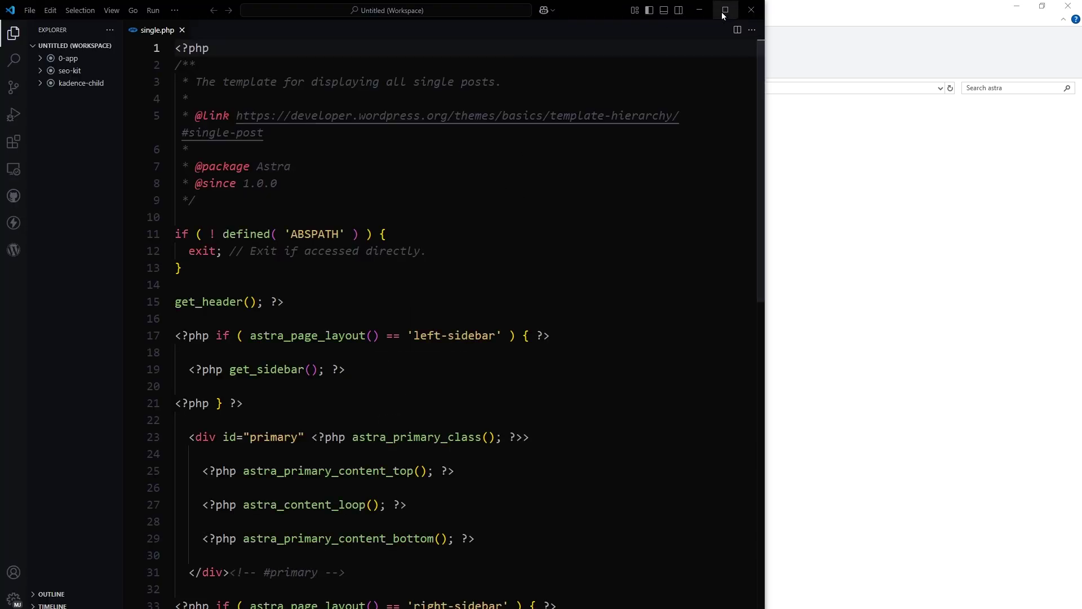
key("super+Up")
Insert an author-box block with an "About" author heading and description after astra_primary_content_bottom(), then format and save single.php
left_click(359, 268)
scroll(507, 325, "down", 4)
left_click(547, 326)
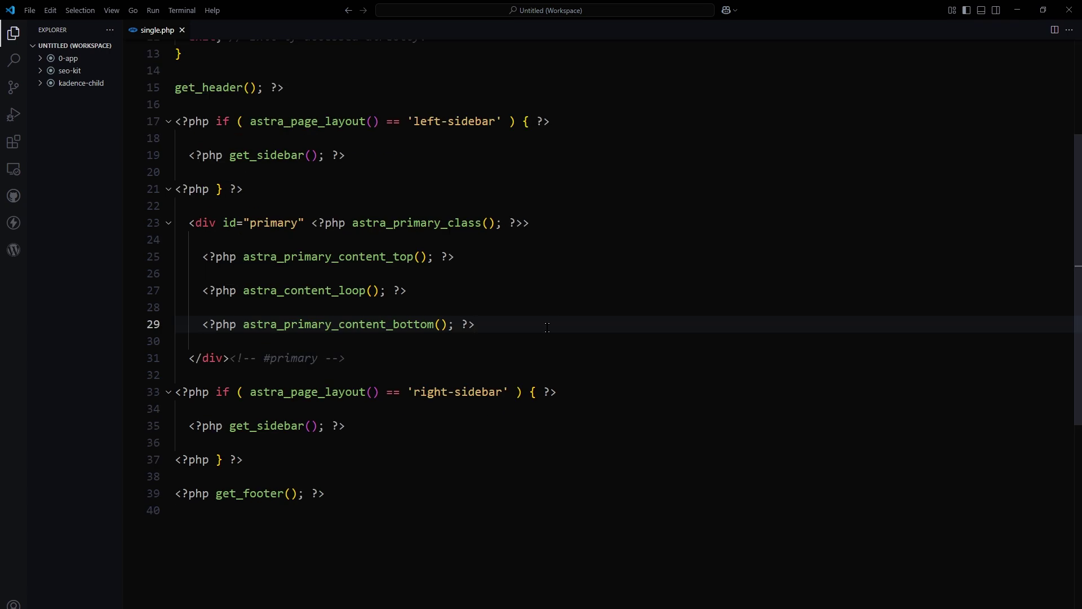
key("Return")
key("Return")
type("<?php if (get_the_author_meta('description')) : ?> <div class=\"author-box\">     <h3>About <?php the_author(); ?></h3>     <p><?php the_author_meta('description'); ?></p> </div> <?php endif; ?>")
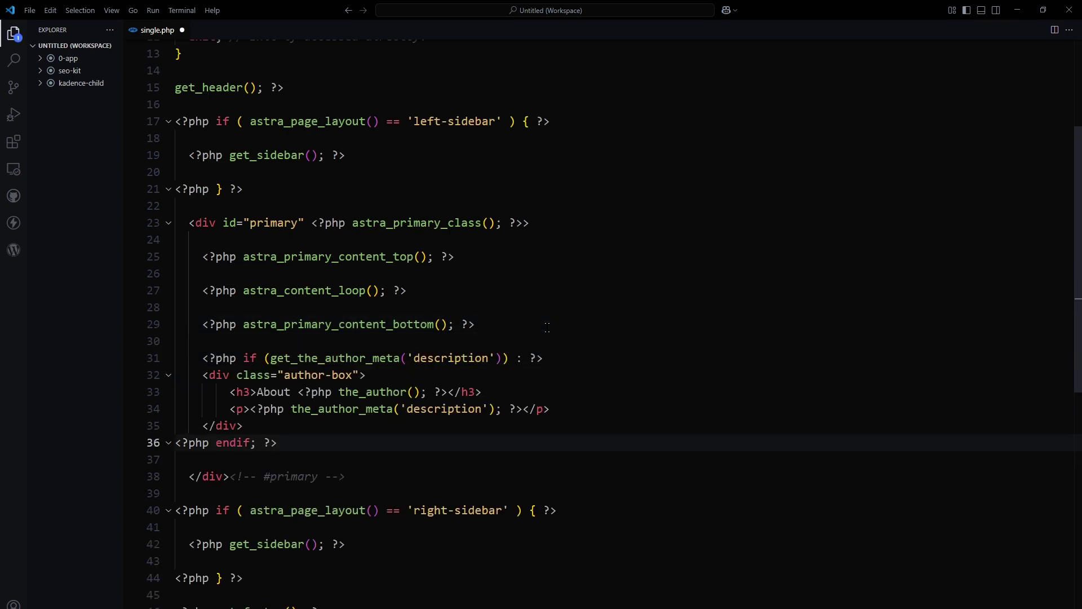
key("shift+alt+f")
key("ctrl+s")
Review the inserted author-box code, then reload the live post and check the author box near the page's end
left_click_drag(291, 443, 182, 359)
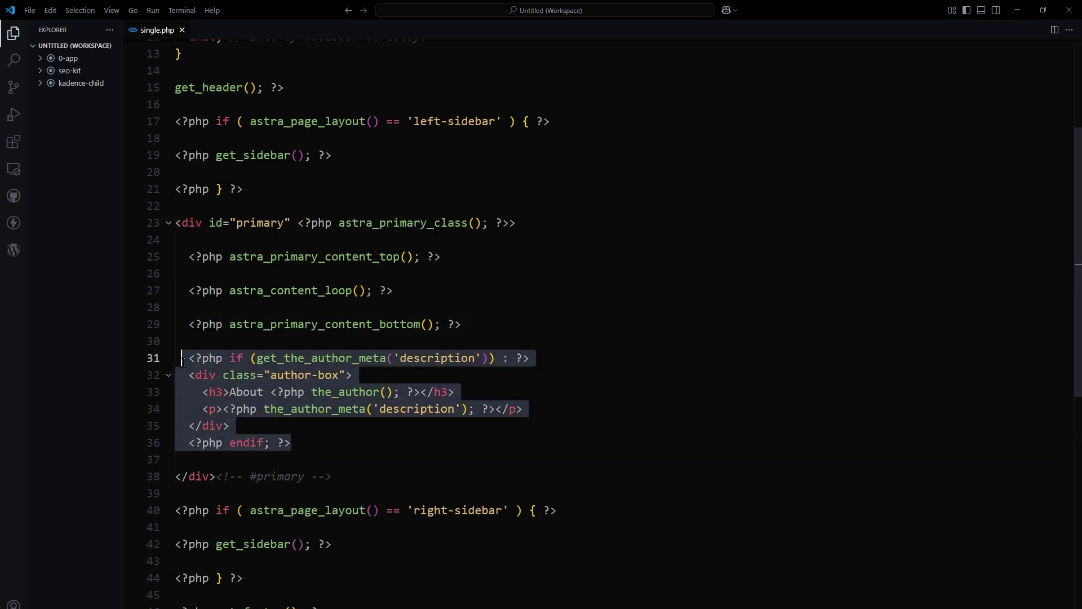
left_click(434, 408)
left_click_drag(265, 405, 470, 409)
left_click(605, 410)
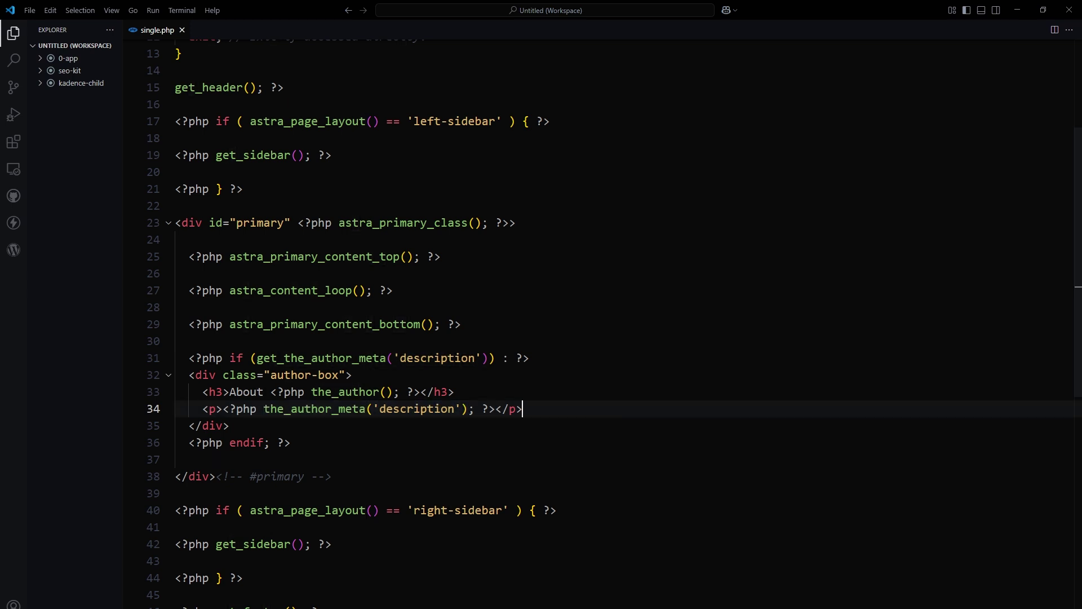
key("alt+Tab")
key("ctrl+r")
left_click_drag(115, 393, 365, 485)
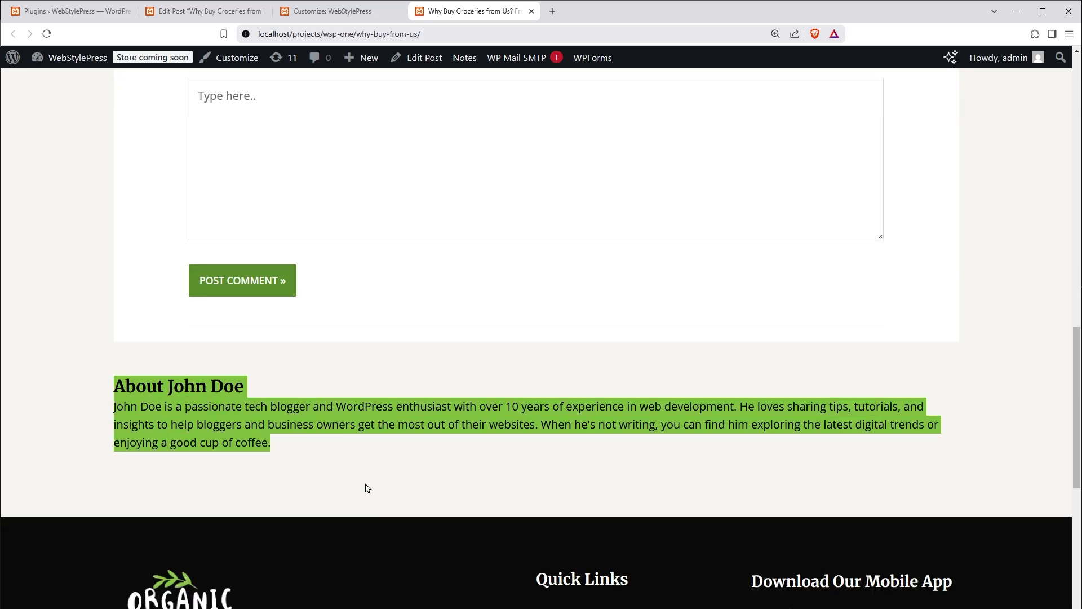
left_click(369, 471)
Remove the word "About" from the author box heading and reload the live post to check it
key("alt+Tab")
double_click(243, 392)
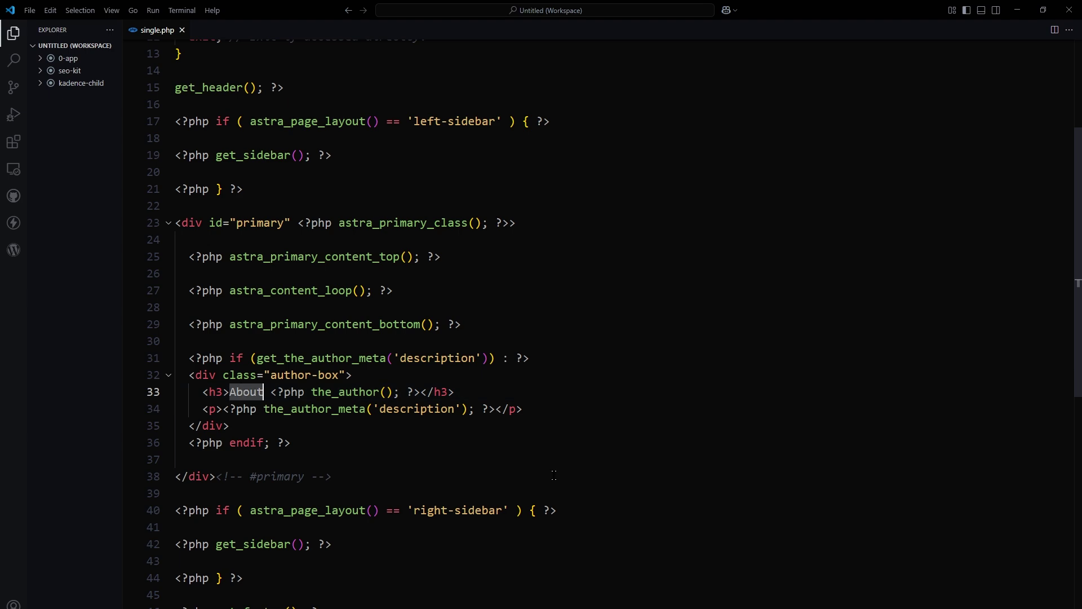
key("BackSpace")
key("Delete")
key("alt+Tab")
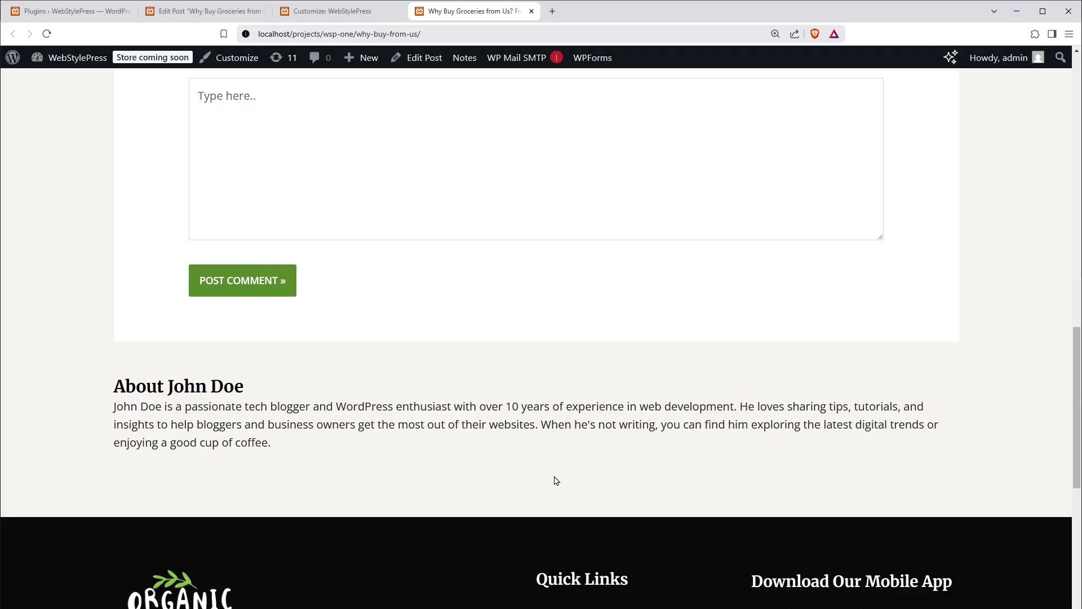
right_click(603, 332)
left_click(620, 374)
left_click_drag(110, 412, 189, 358)
left_click(411, 449)
Try moving the author-box code to directly after astra_content_loop(), save single.php and reload the live post
key("alt+Tab")
left_click(292, 443)
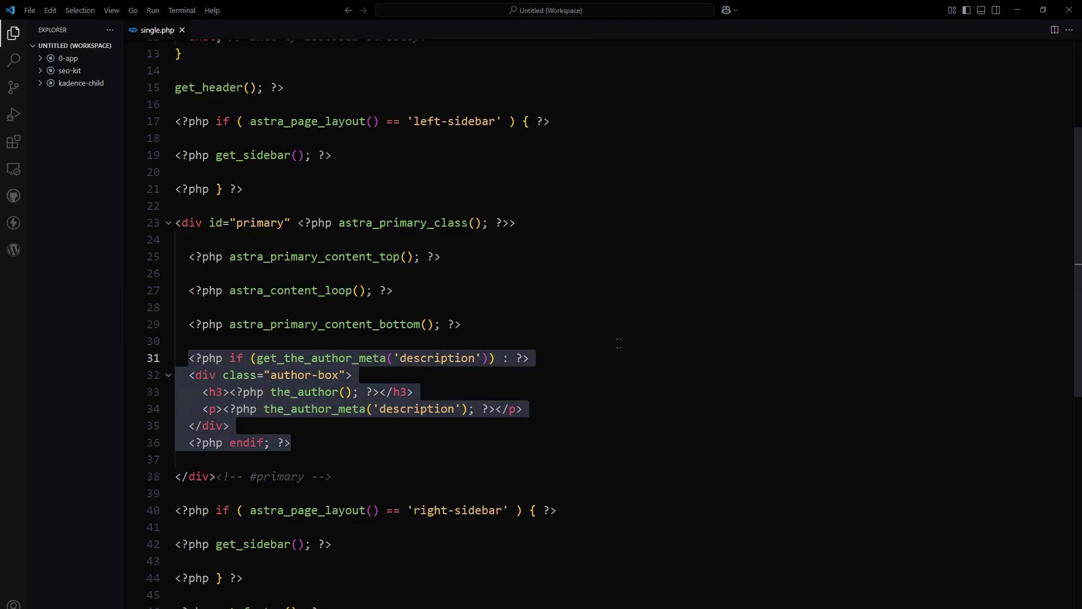
key("ctrl+x")
left_click(466, 286)
key("Return")
key("Return")
key("ctrl+v")
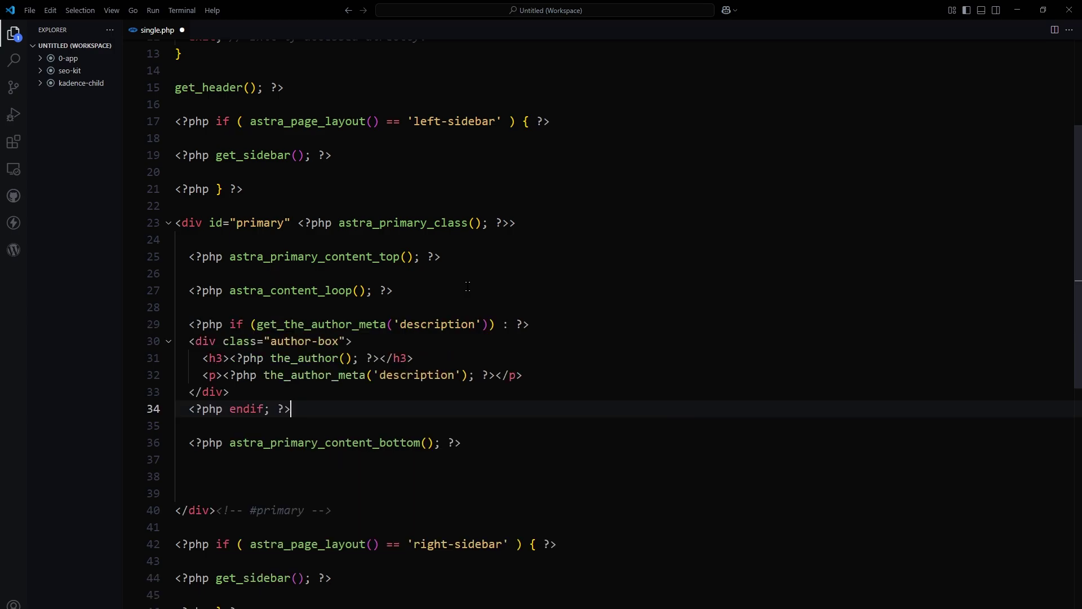
key("ctrl+s")
key("alt+Tab")
key("F5")
Try moving the author-box code to between astra_primary_content_top() and astra_content_loop(), and save single.php
key("alt+Tab")
left_click_drag(292, 408, 175, 321)
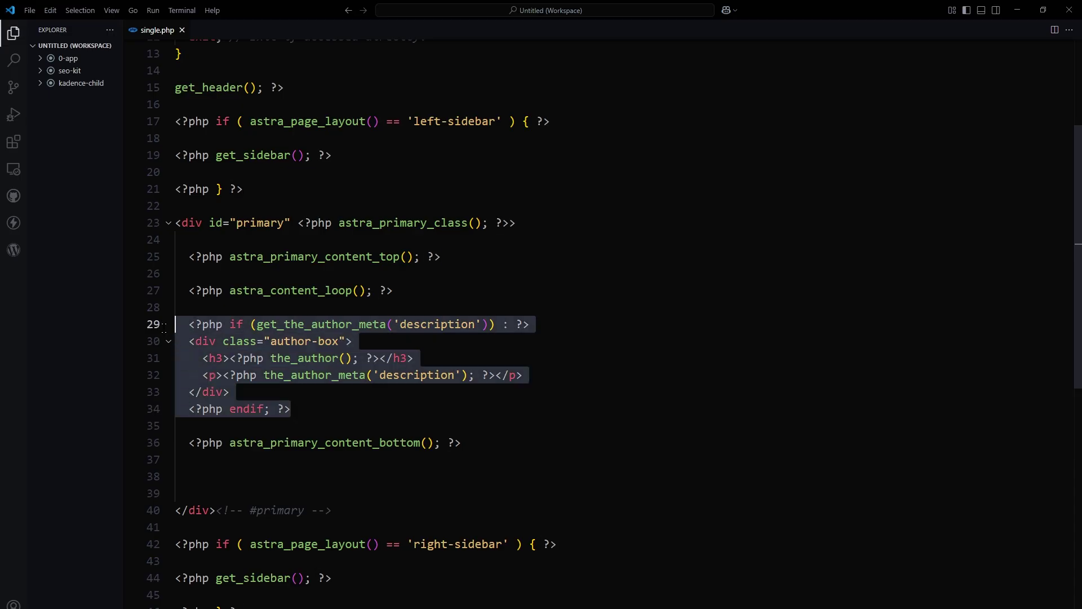
key("BackSpace")
left_click(461, 266)
key("Return")
key("Return")
key("Return")
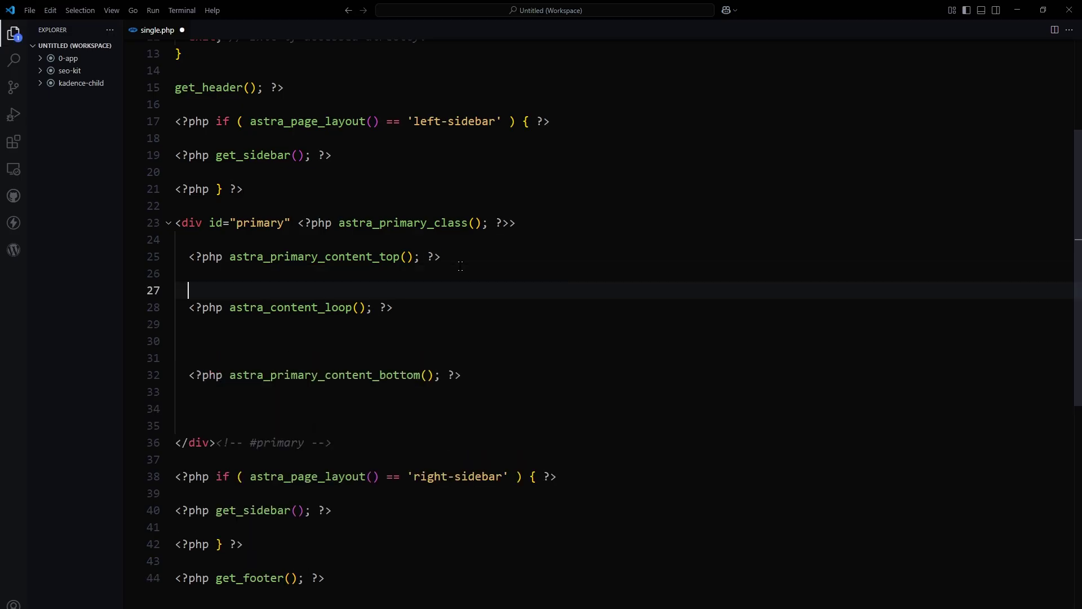
key("Up")
key("ctrl+v")
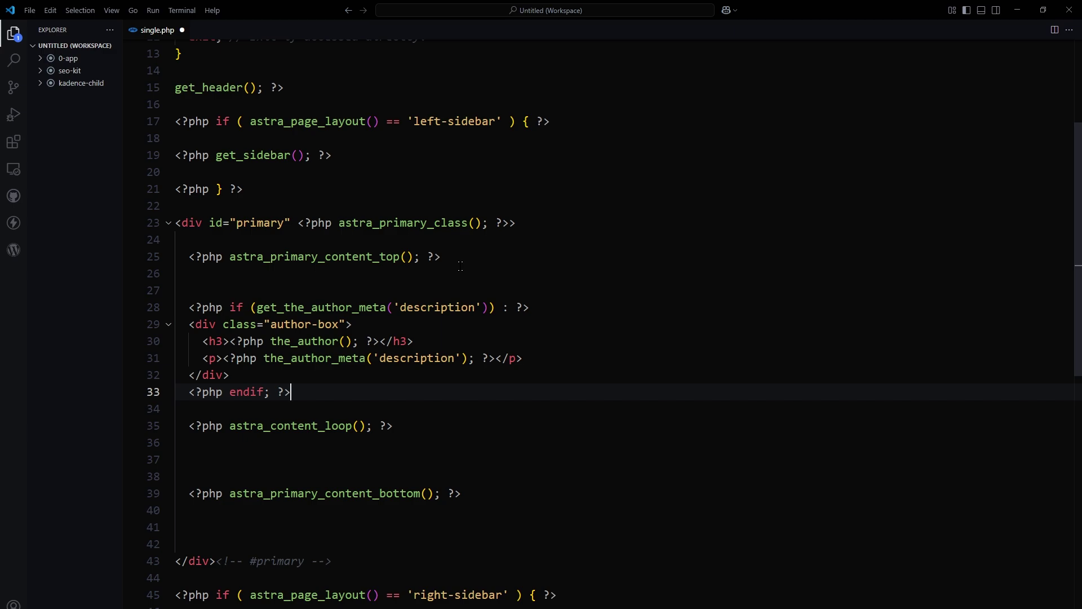
key("ctrl+s")
Reload the live post and check from its end to its beginning where the author box appears
key("alt+Tab")
right_click(524, 291)
left_click(685, 321)
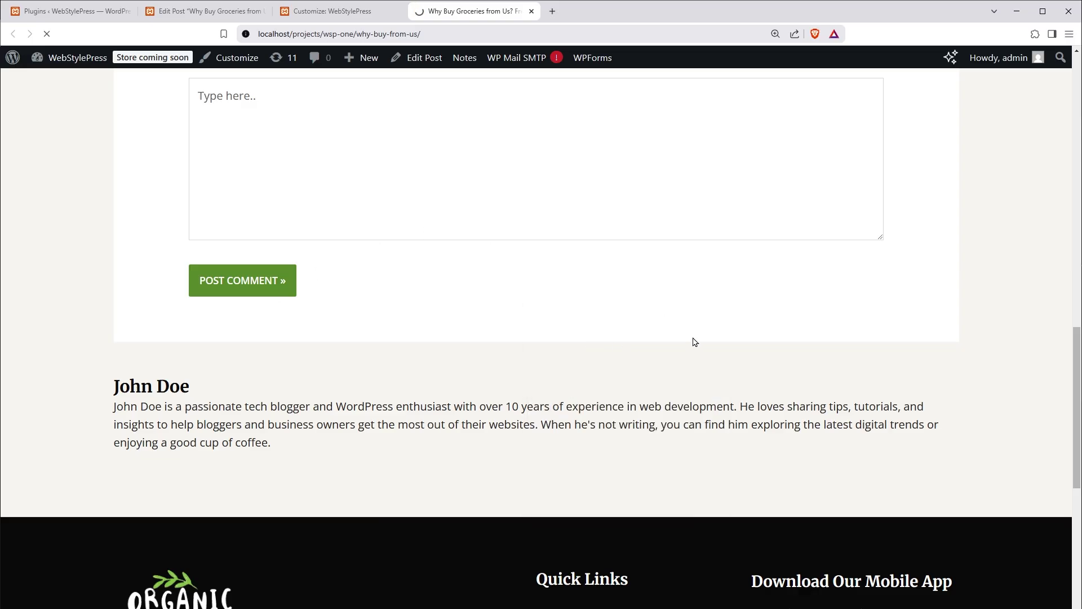
scroll(695, 342, "up", 10)
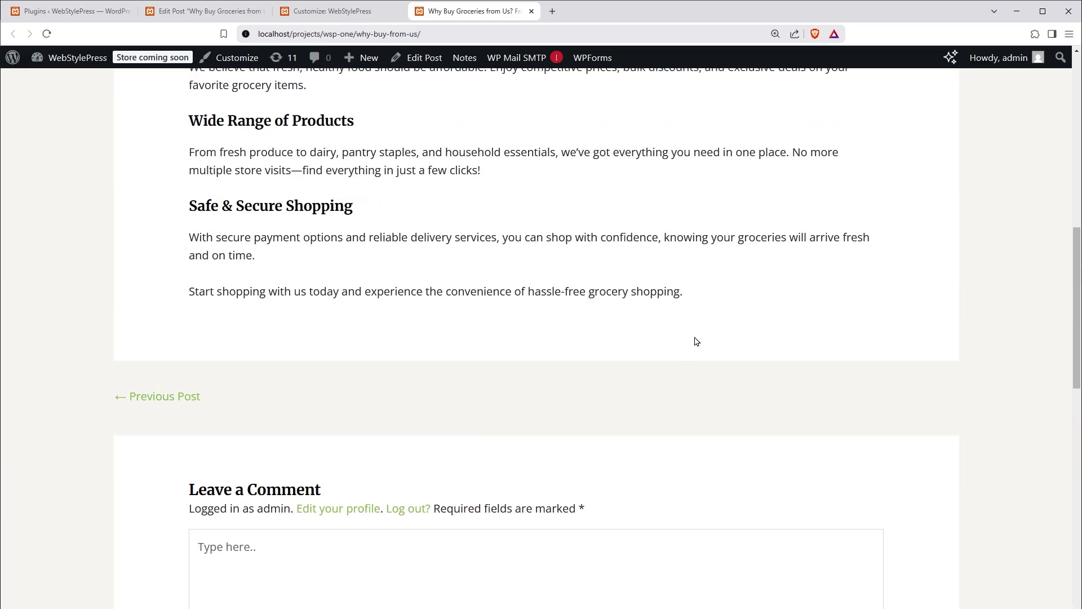
scroll(697, 341, "down", 12)
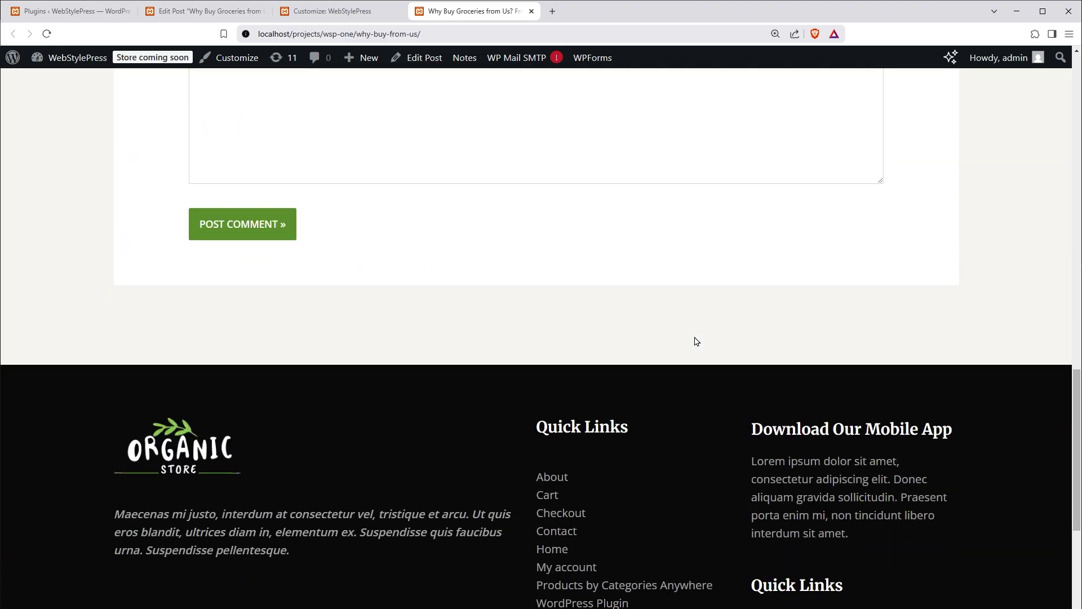
scroll(699, 337, "up", 9)
scroll(700, 337, "up", 10)
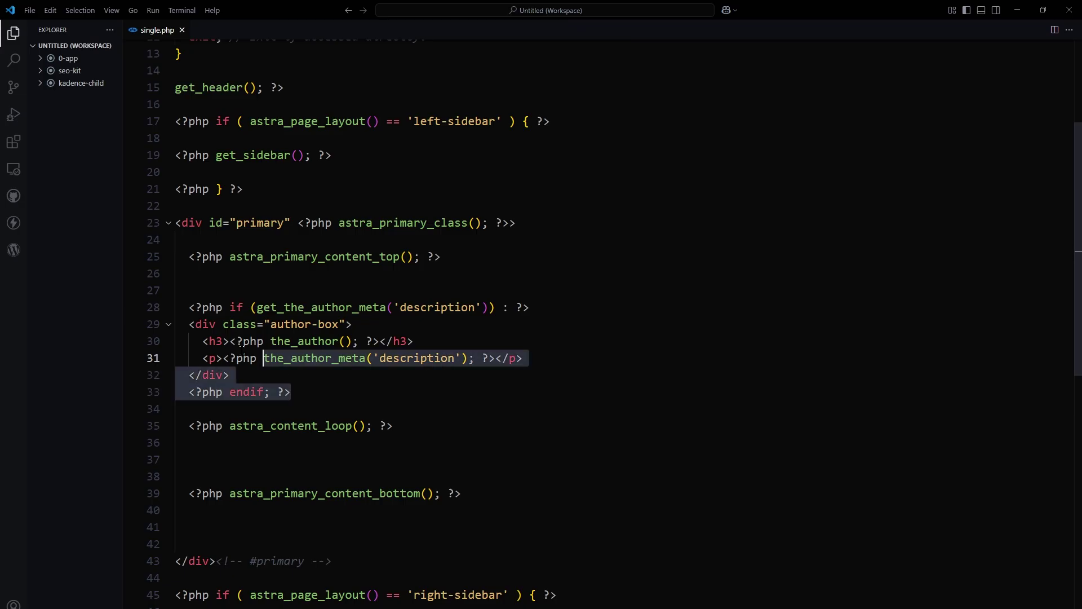
Move the author-box code back below astra_primary_content_bottom() in single.php
left_click_drag(327, 360, 180, 310)
key("BackSpace")
key("ctrl+z")
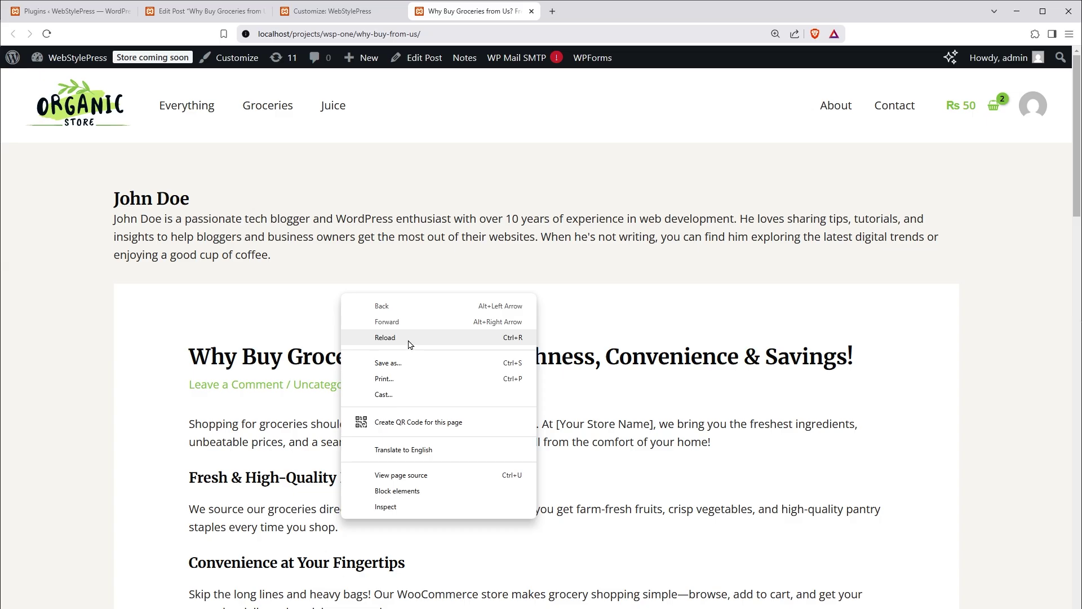
Reload the live post and check the author box below the comment form
left_click(389, 336)
scroll(550, 316, "down", 6)
scroll(550, 316, "down", 9)
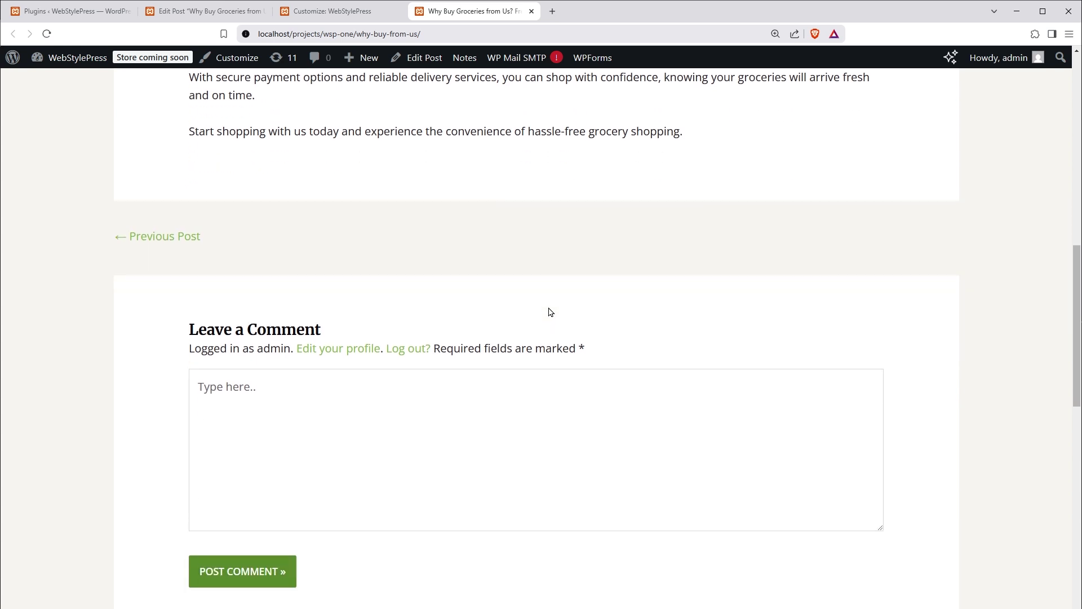
left_click_drag(287, 464, 101, 404)
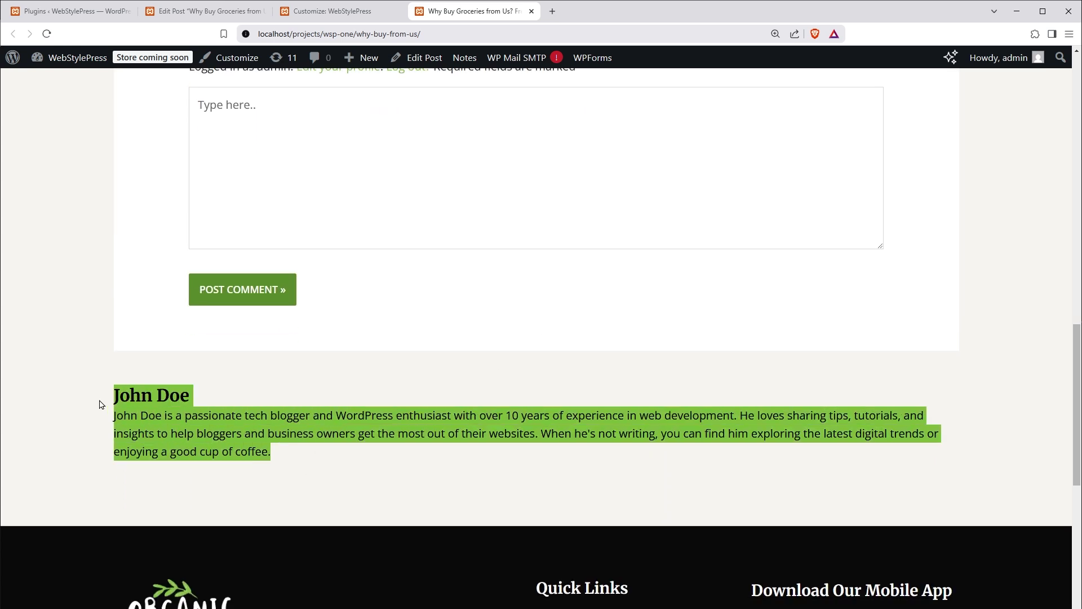
left_click(139, 398)
key("Home")
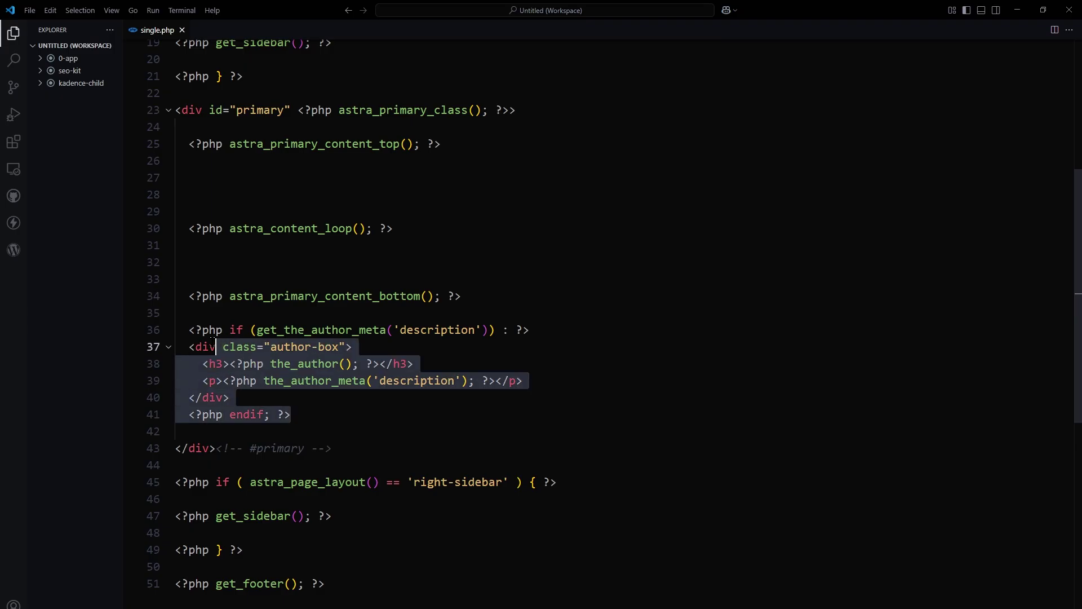
Replace the author-box code with a version containing an author-avatar div with get_avatar at size 100 and an author-info div for name and description
key("shift+Up")
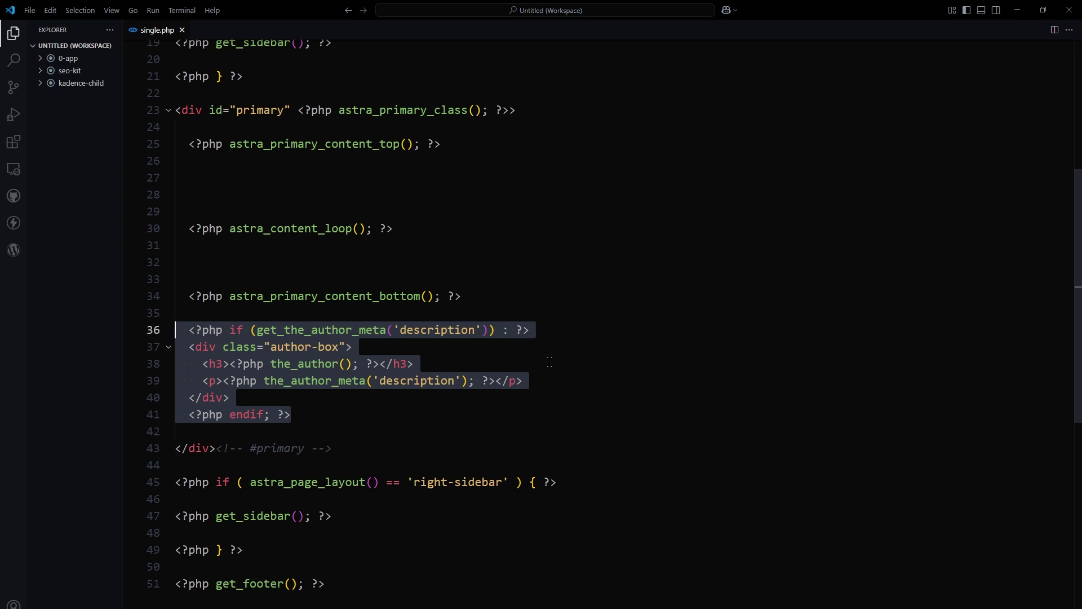
key("ctrl+v")
left_click_drag(256, 380, 570, 382)
left_click(671, 378)
left_click_drag(203, 414, 244, 465)
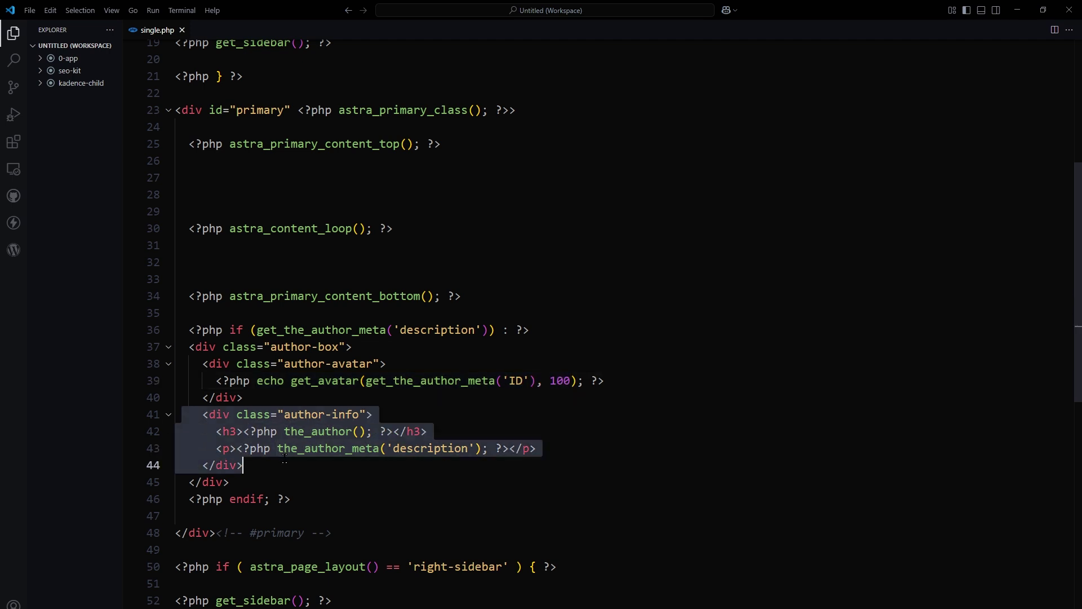
Reload the live post and check the author box with avatar, name and description below the comment form
left_click(614, 450)
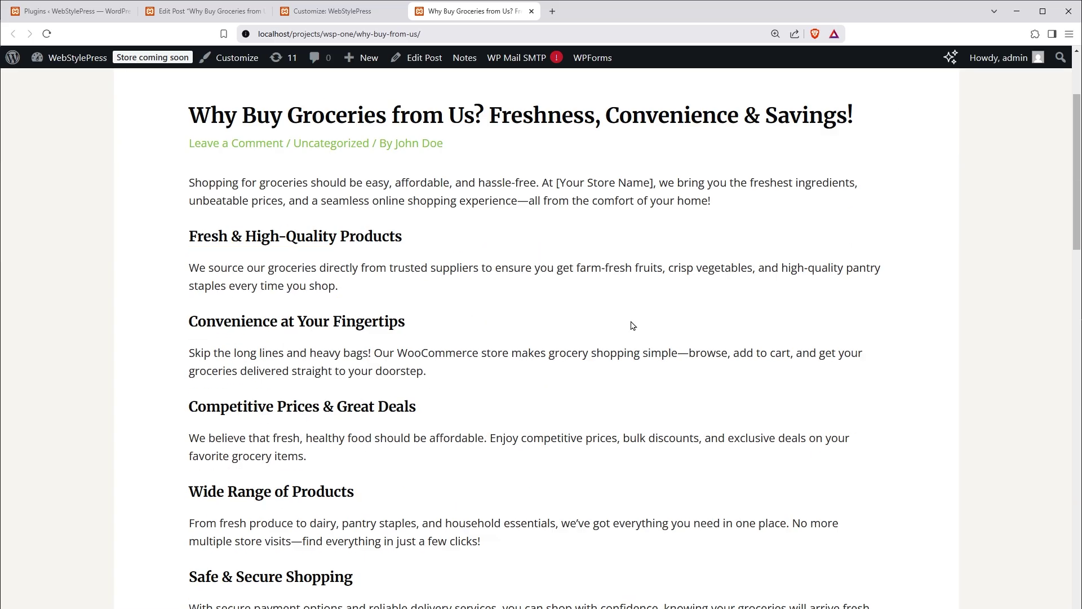
scroll(633, 321, "down", 15)
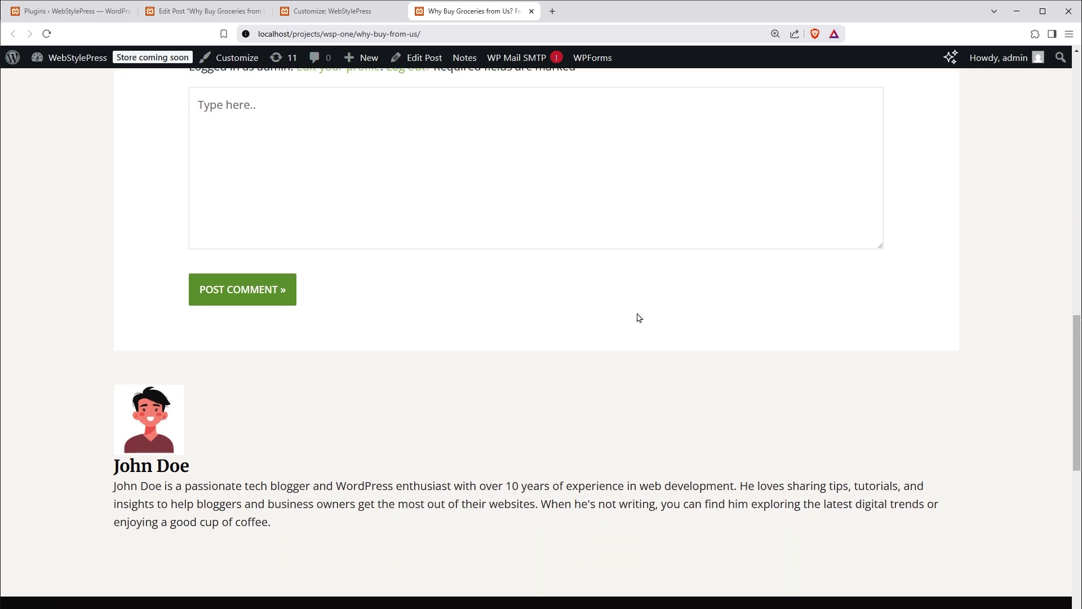
scroll(640, 318, "down", 1)
left_click_drag(58, 348, 451, 512)
left_click(452, 512)
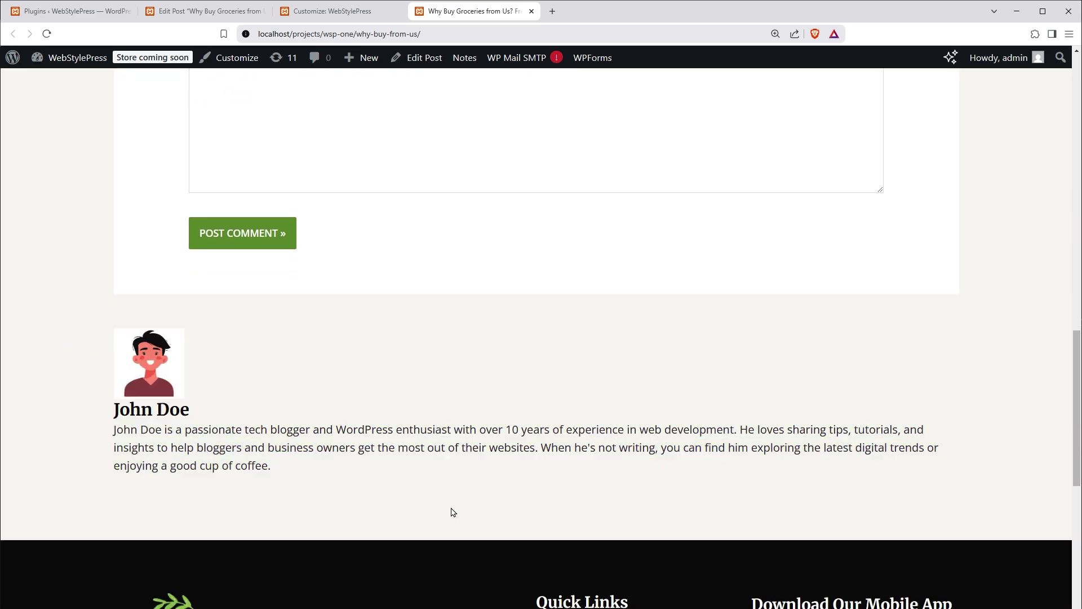
Add a style block after get_footer() in single.php for .author-box (grid, 100px auto columns, 600px max-width), .author-avatar img (50% radius) and .author-info text
key("alt+Tab")
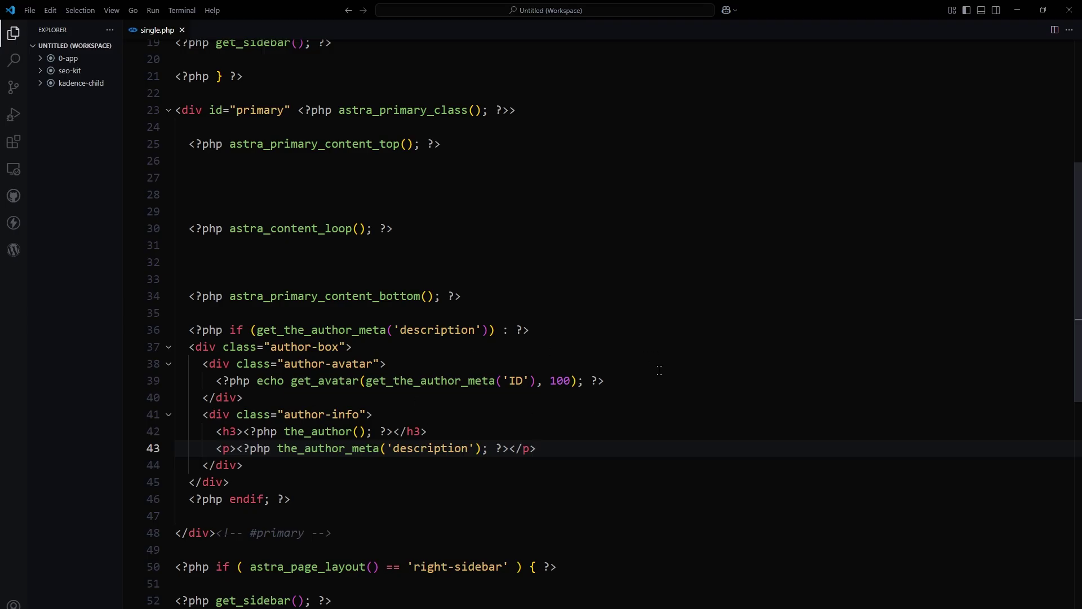
scroll(609, 422, "down", 5)
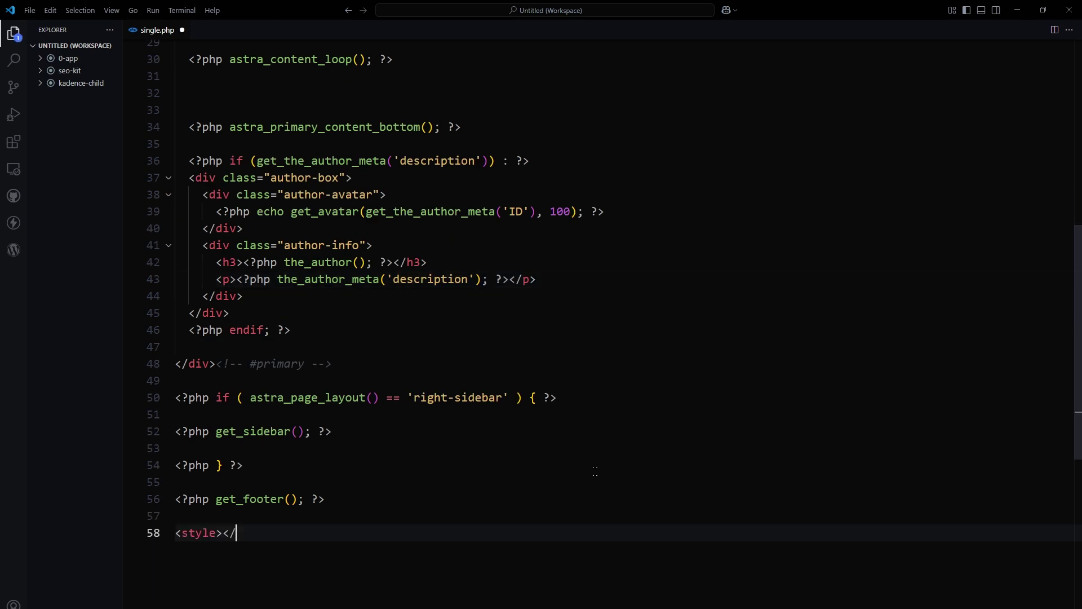
type("style>")
key("Left")
key("Left")
key("Left")
key("Left")
key("Left")
key("Left")
key("Left")
key("Left")
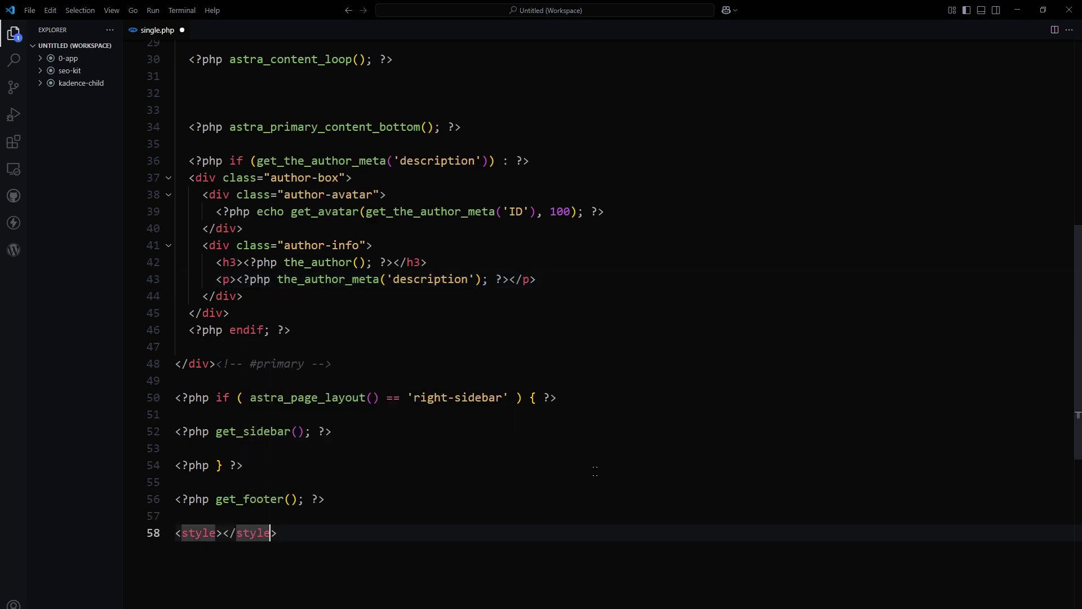
key("Return")
type(".author-box {   display: grid;   grid-template-columns: 100px auto;   align-items: center;   gap: 15px;   background: #f9f9f9;   padding: 15px;   border-radius: 8px;   box-shadow: 0 2px 5px rgba(0, 0, 0, 0.1);   max-width: 600px; }  .author-avatar img {   border-radius: 50%; }  .author-info h3 {   margin: 0;   font-size: 18px;   color: #333; }  .author-info p {   margin: 5px 0 0;   font-size: 14px;   color: #666; }")
key("ctrl+s")
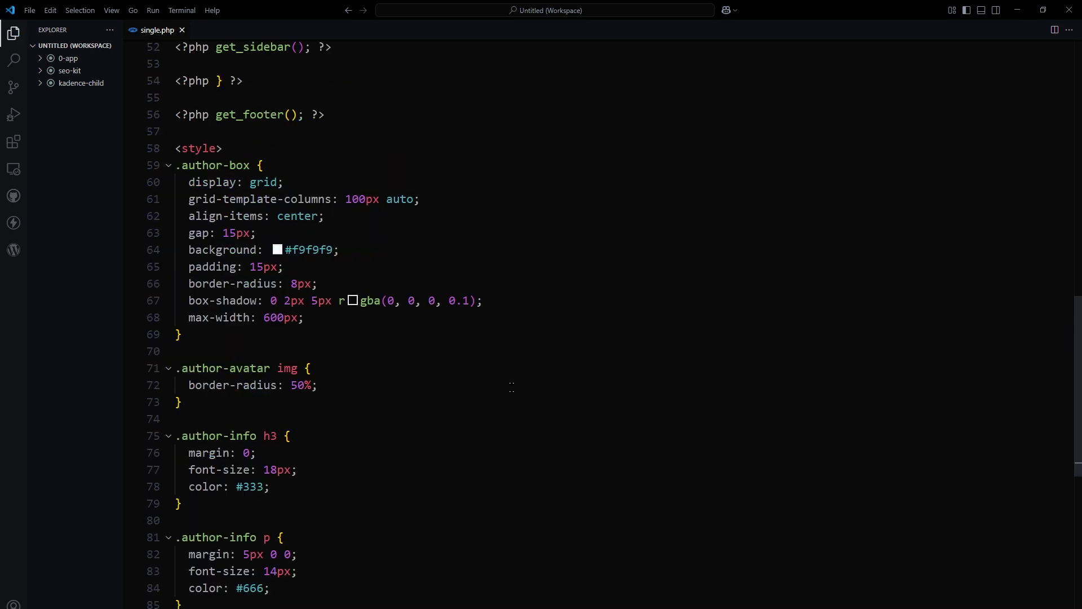
Look over the new CSS rules, and reload the live post to check the styled author box
scroll(542, 383, "down", 2)
scroll(548, 375, "up", 1)
key("alt+Tab")
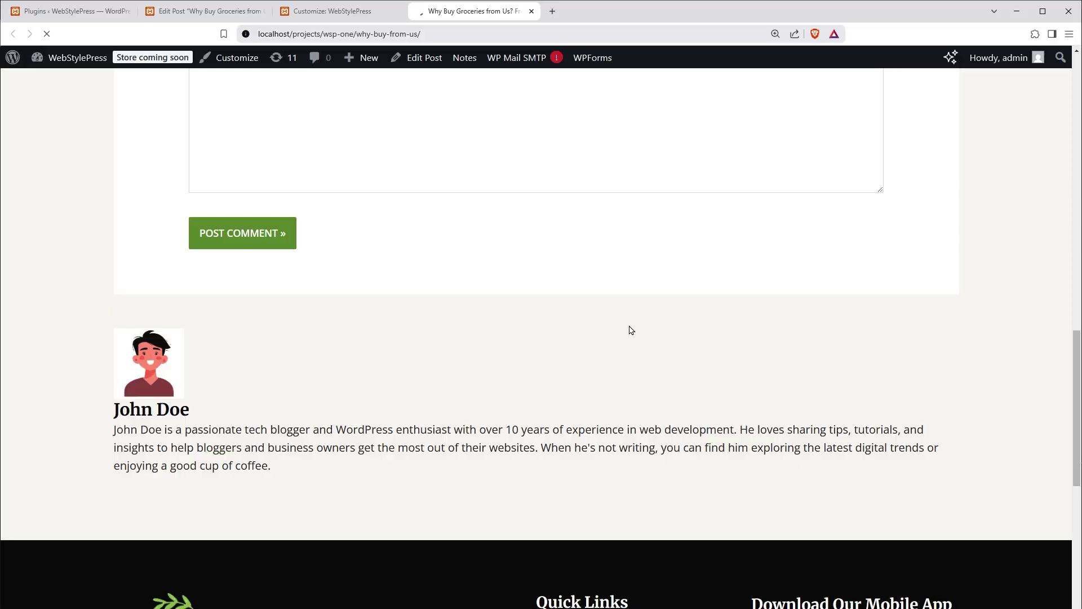
key("F5")
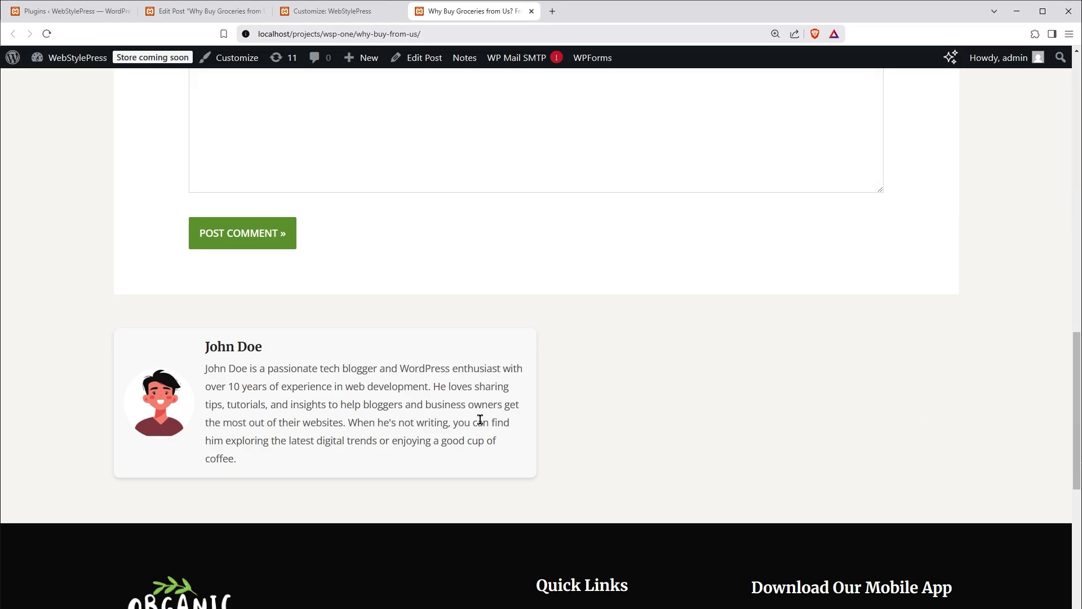
Set the max-width of .author-box to 100% in single.php and save the file
key("alt+Tab")
left_click(271, 261)
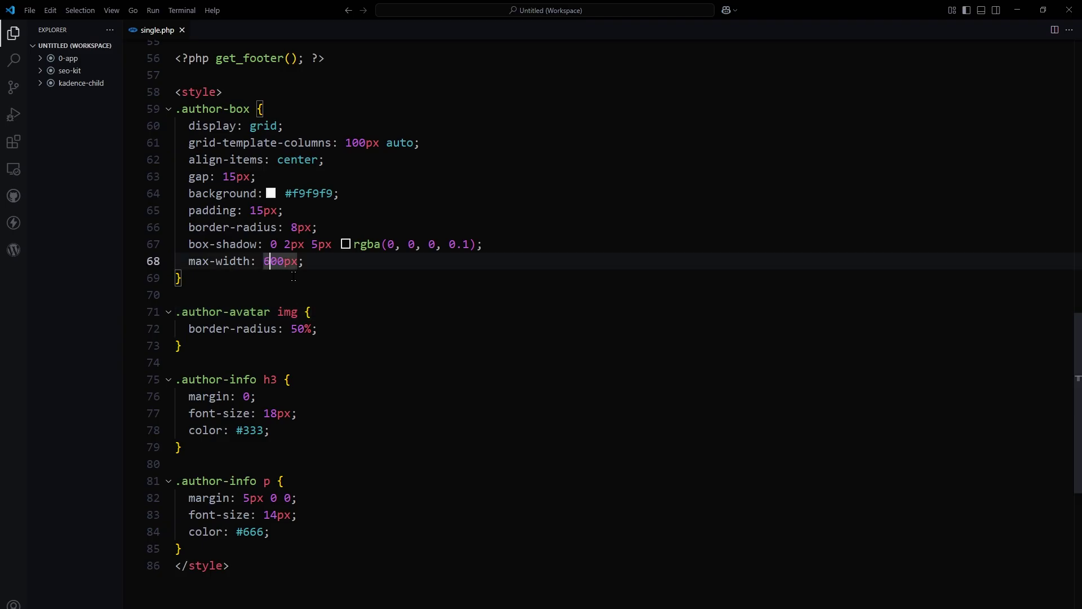
key("ctrl+shift+Right")
key("BackSpace")
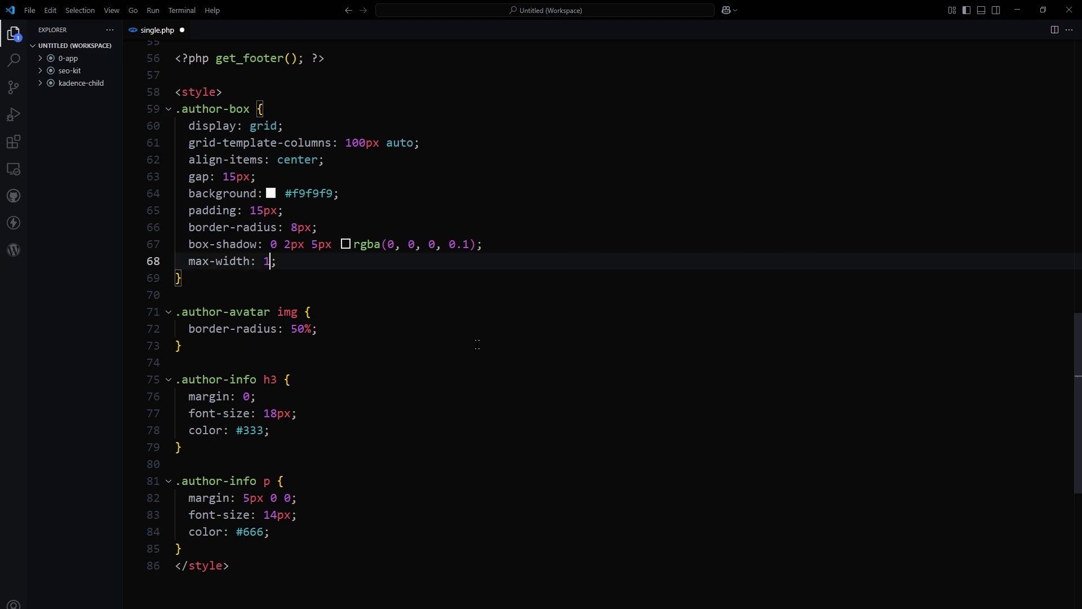
type("100%")
key("ctrl+s")
Reload the live post and check the width, avatar and text of the author box below the comment form
key("alt+Tab")
key("F5")
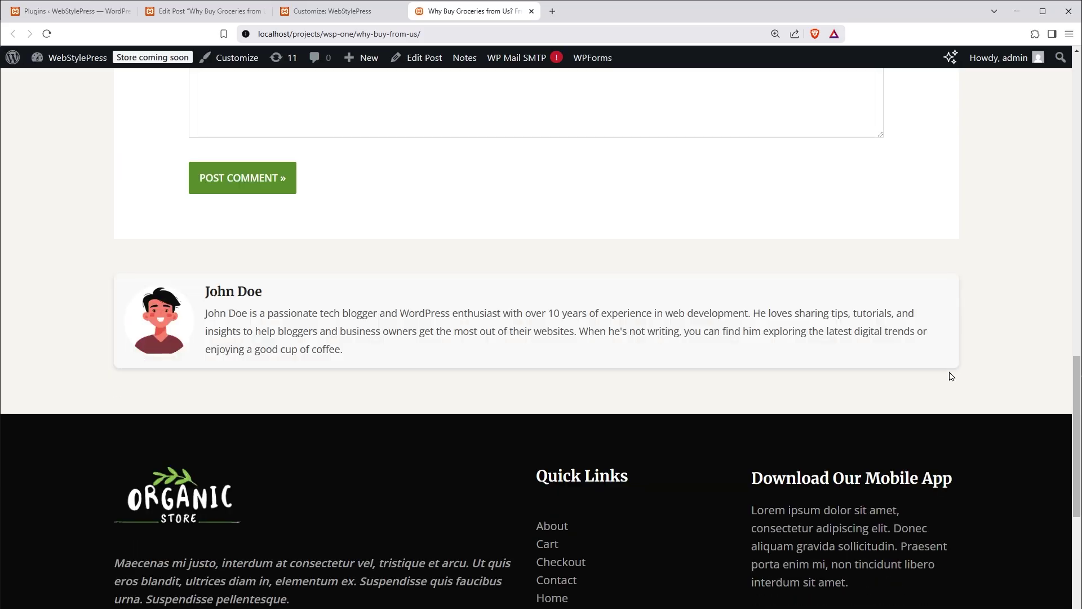
scroll(925, 389, "up", 2)
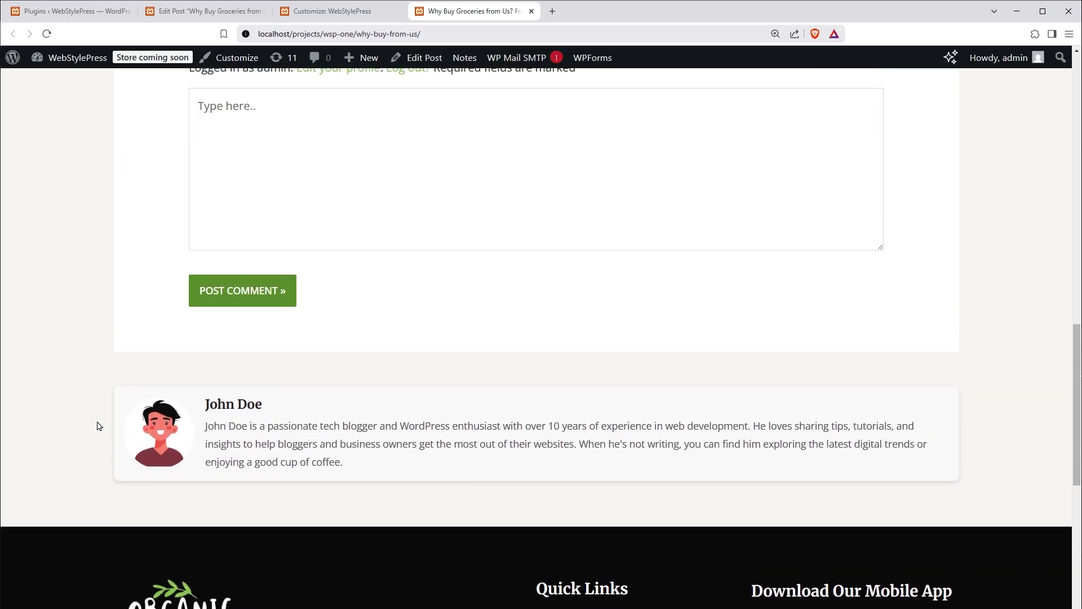
left_click_drag(92, 409, 502, 469)
left_click(587, 422)
scroll(587, 422, "down", 1)
left_click_drag(406, 413, 163, 339)
scroll(409, 333, "up", 10)
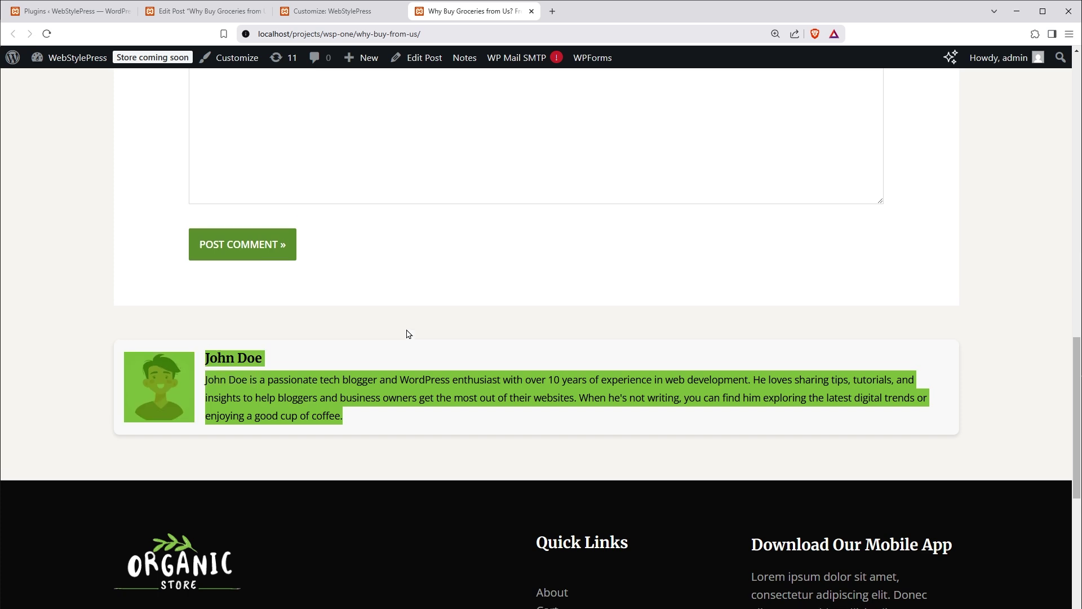
scroll(367, 395, "down", 9)
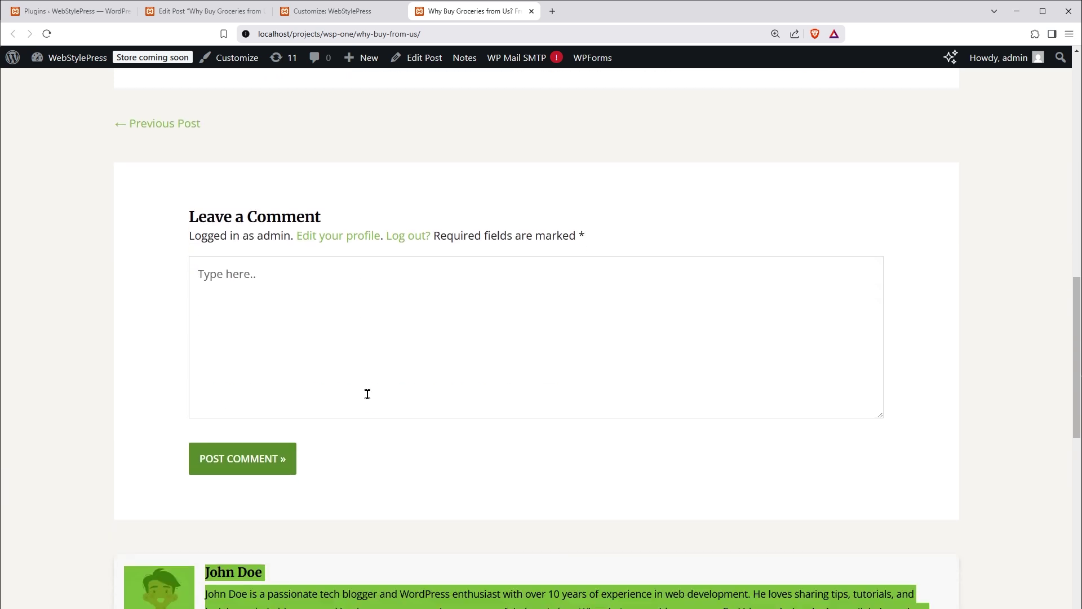
left_click(412, 463)
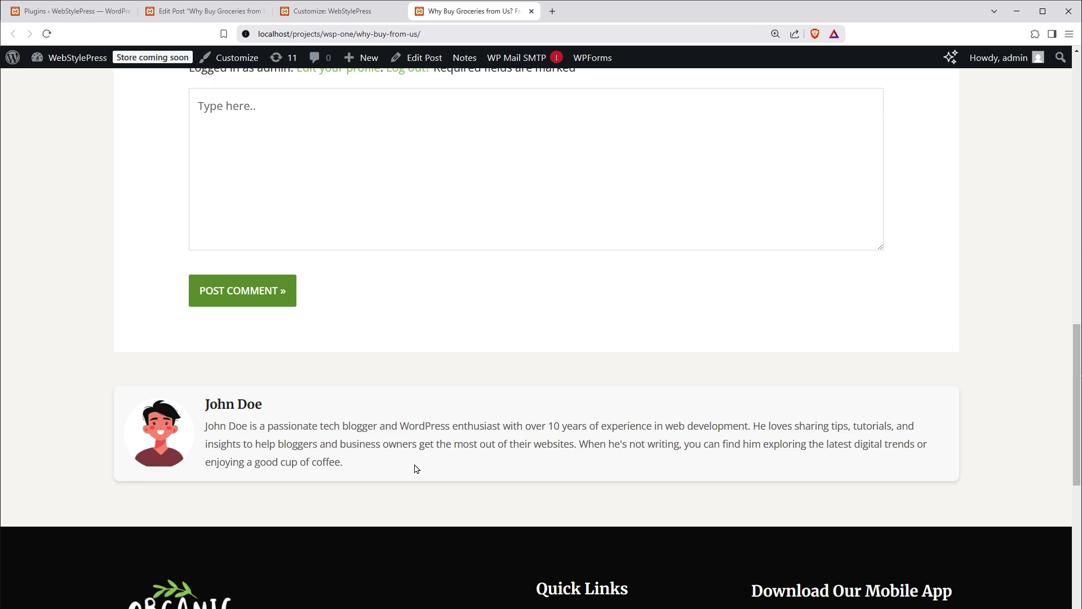
scroll(416, 468, "up", 15)
Return to single.php and highlight the author-box markup for review
key("alt+Tab")
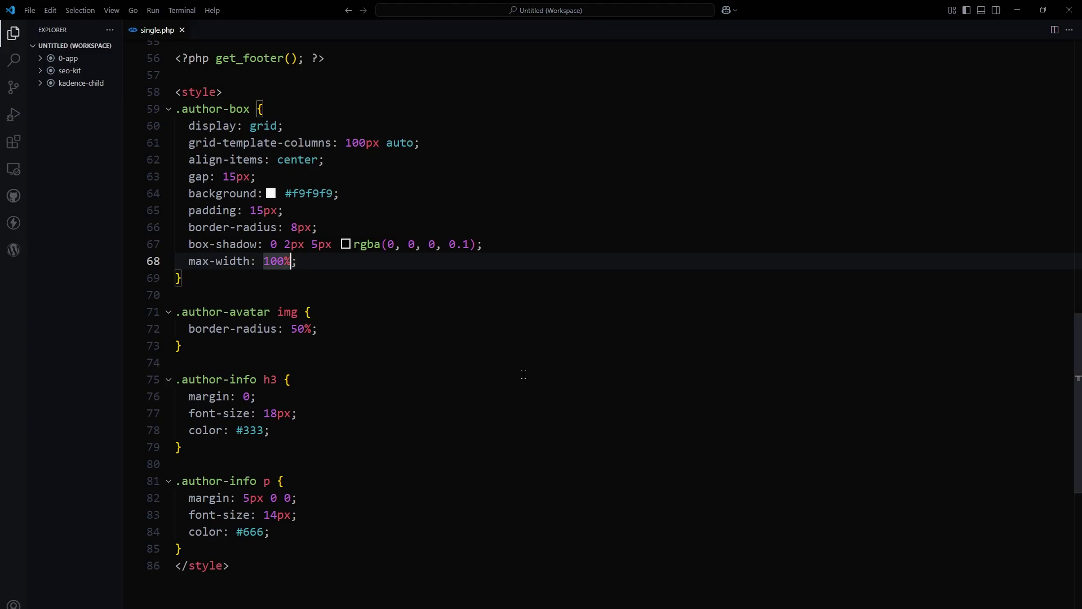
scroll(524, 374, "up", 8)
left_click_drag(334, 319, 204, 148)
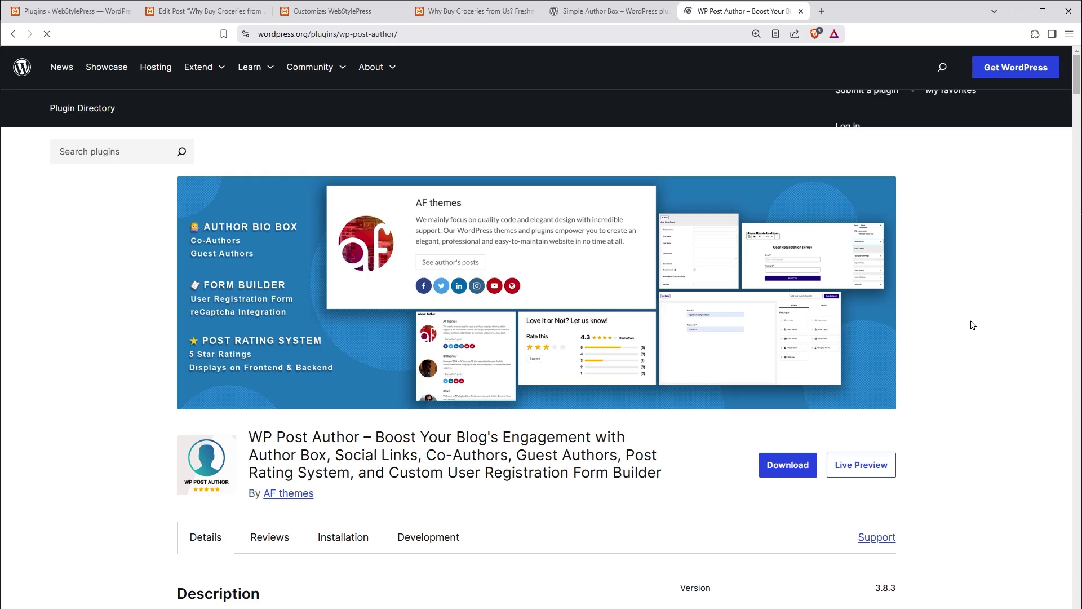
Review the WP Post Author plugin page, and copy the plugin name from the Simple Author Box page
scroll(971, 325, "down", 4)
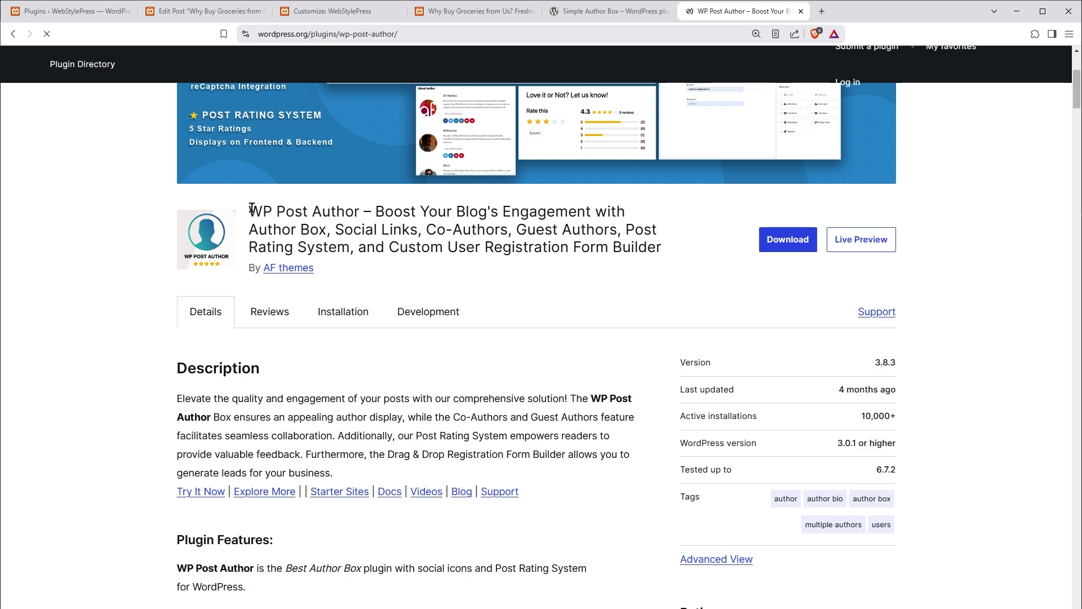
left_click_drag(252, 208, 365, 213)
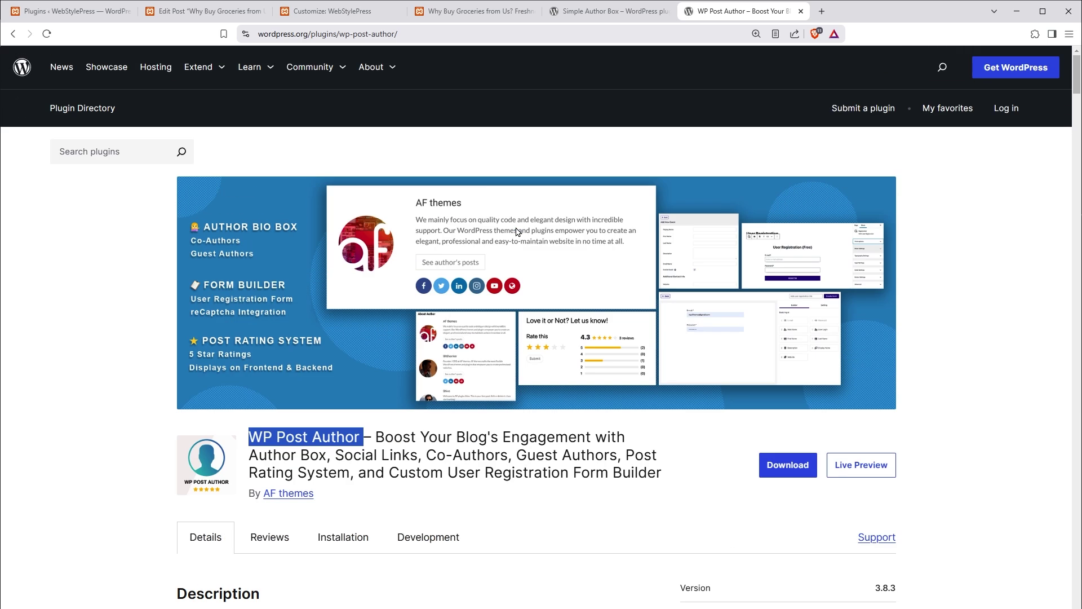
left_click(606, 11)
scroll(243, 351, "down", 2)
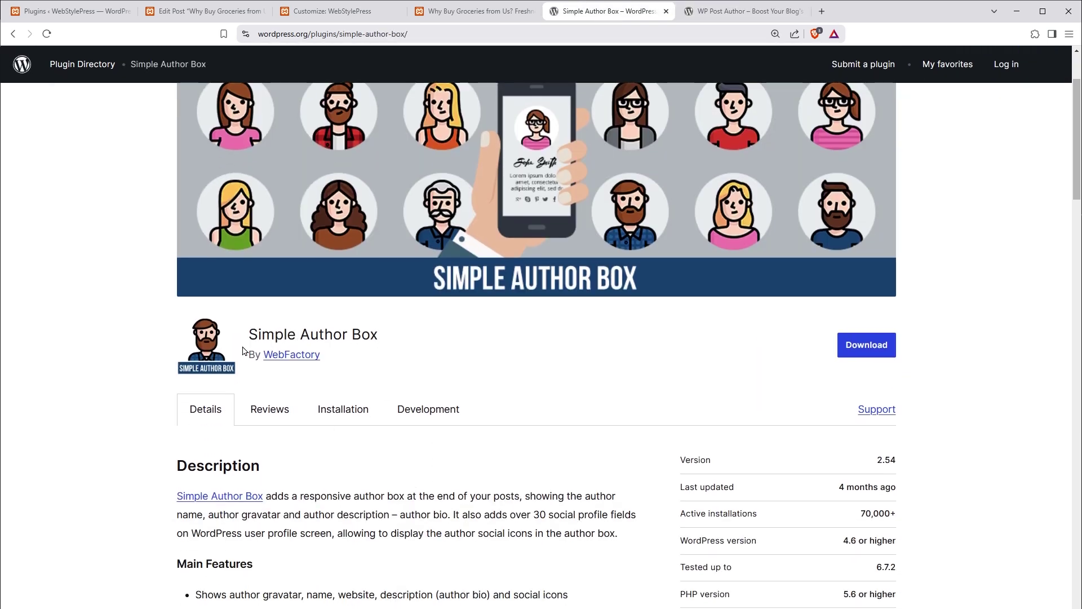
left_click_drag(255, 325, 420, 333)
key("ctrl+c")
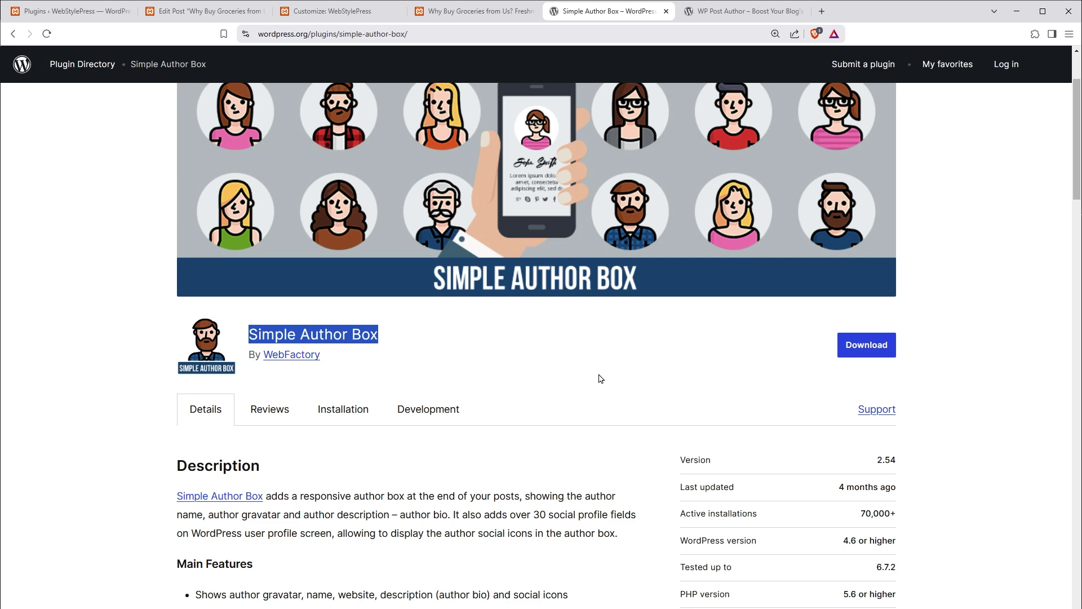
Search the WordPress plugin installer for Simple Author Box, and install and activate that plugin
key("ctrl+1")
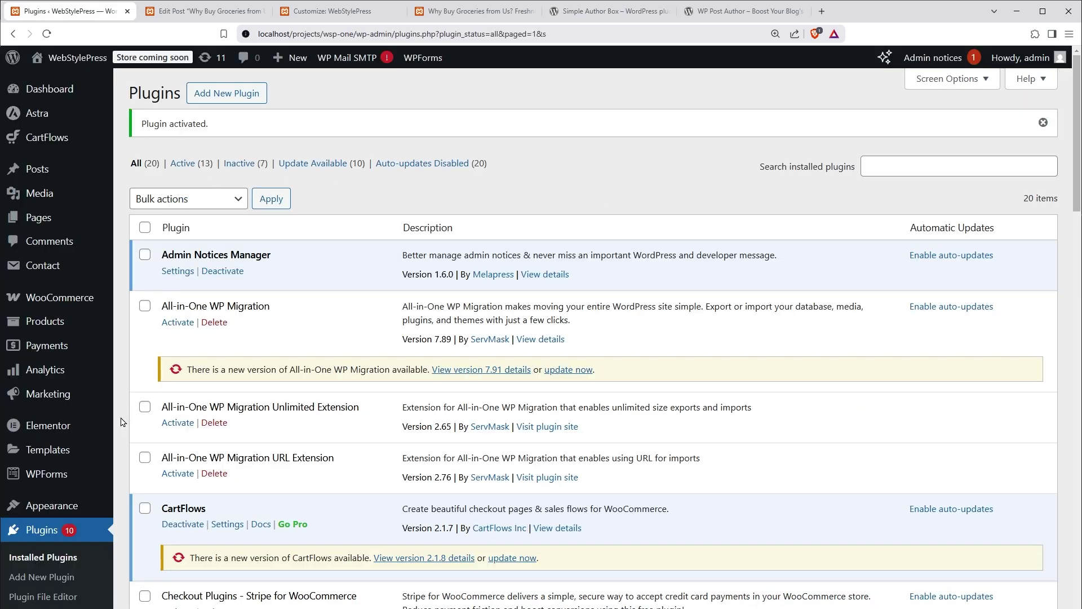
left_click(57, 577)
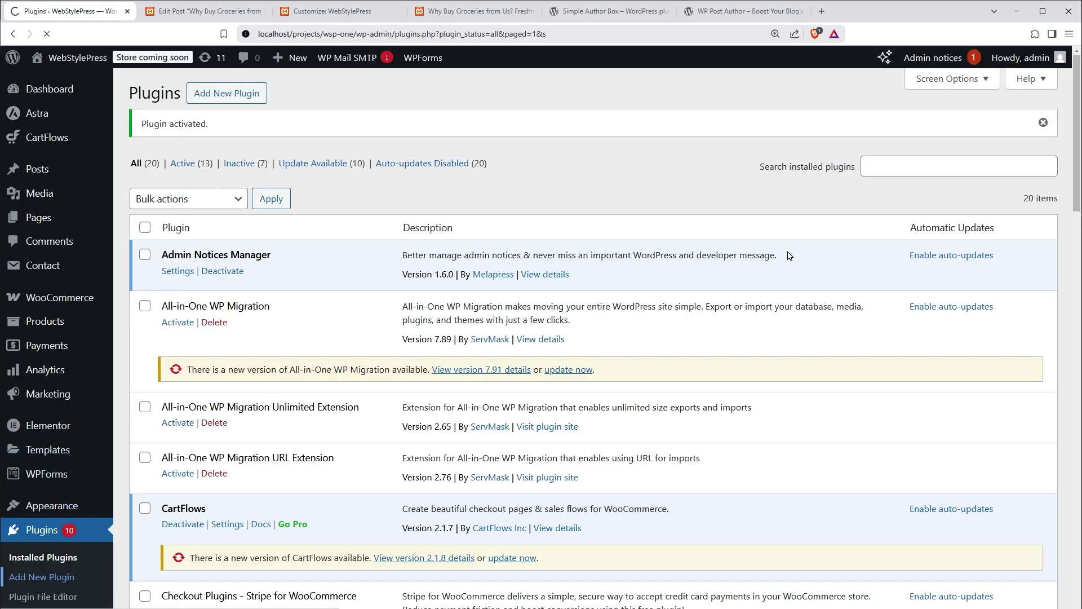
left_click(880, 133)
key("ctrl+v")
left_click(1020, 134)
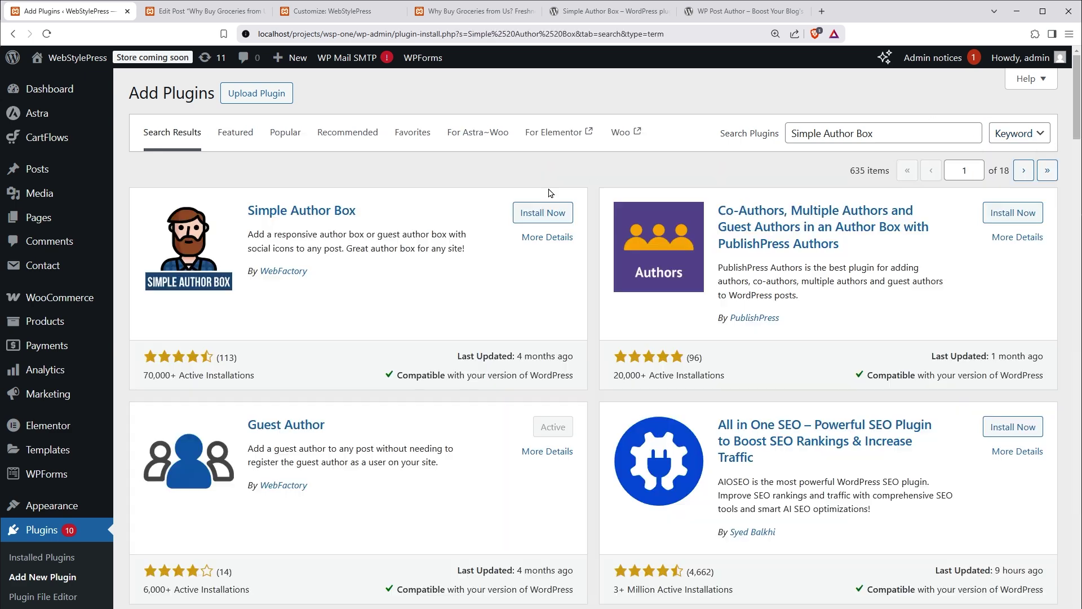
left_click(547, 213)
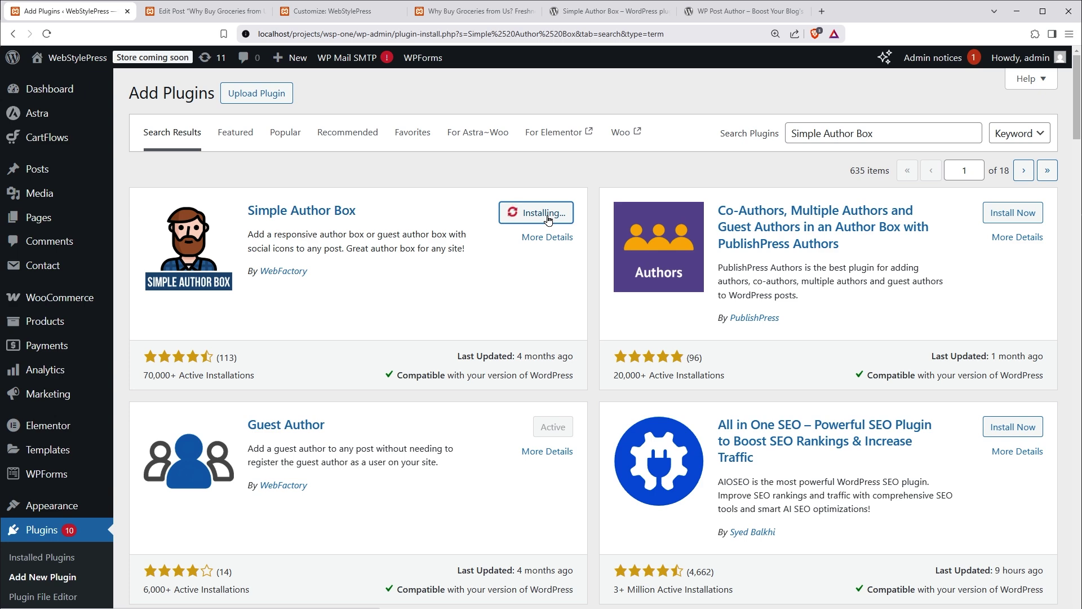
left_click(550, 213)
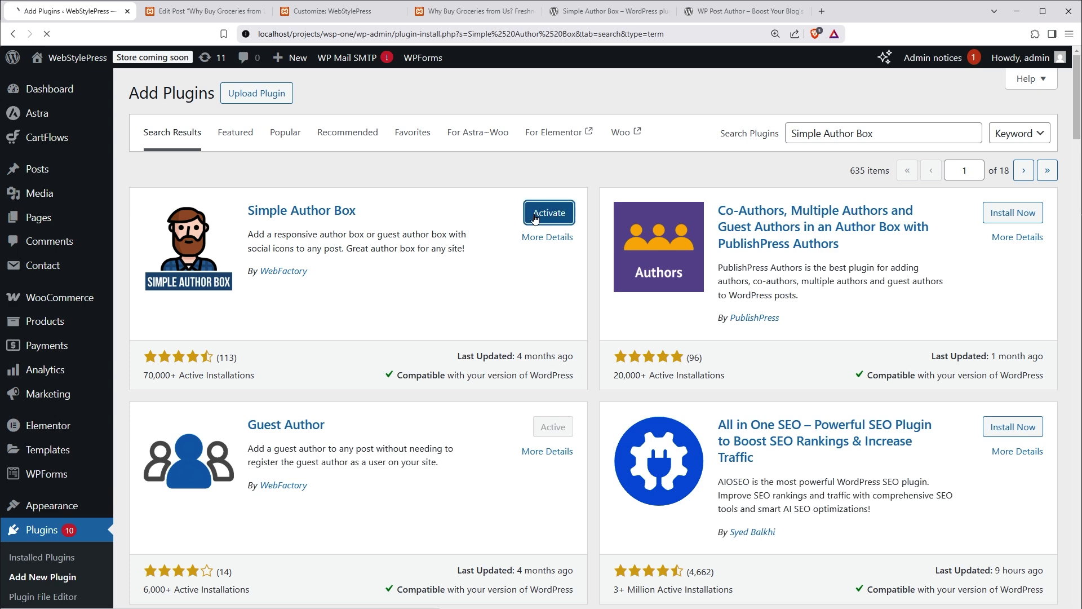
Reload the live post and examine the plugin's author box at the end of the post content
left_click(479, 11)
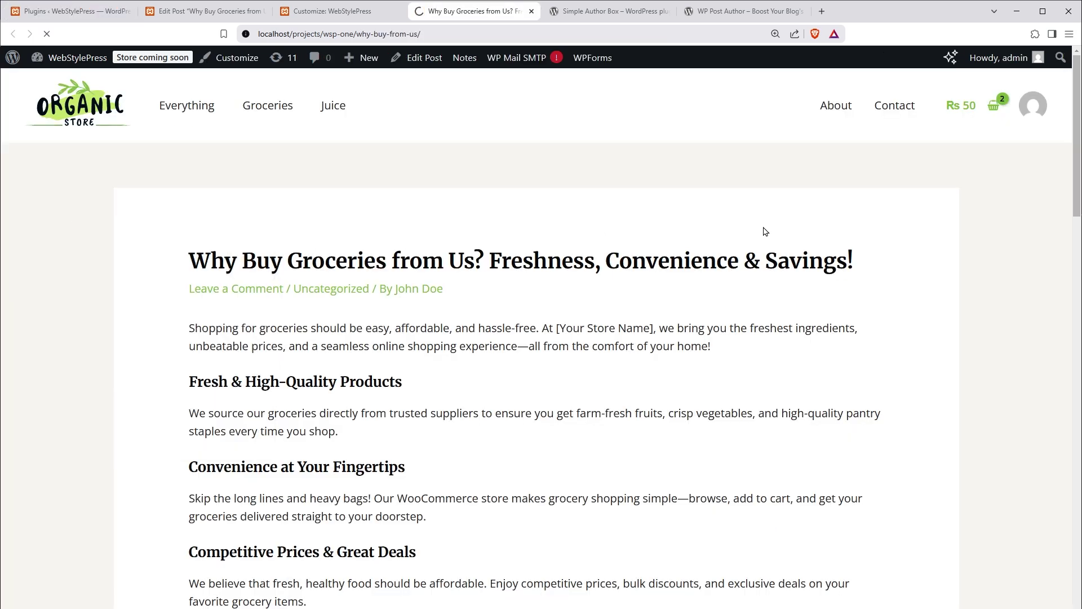
scroll(765, 231, "down", 10)
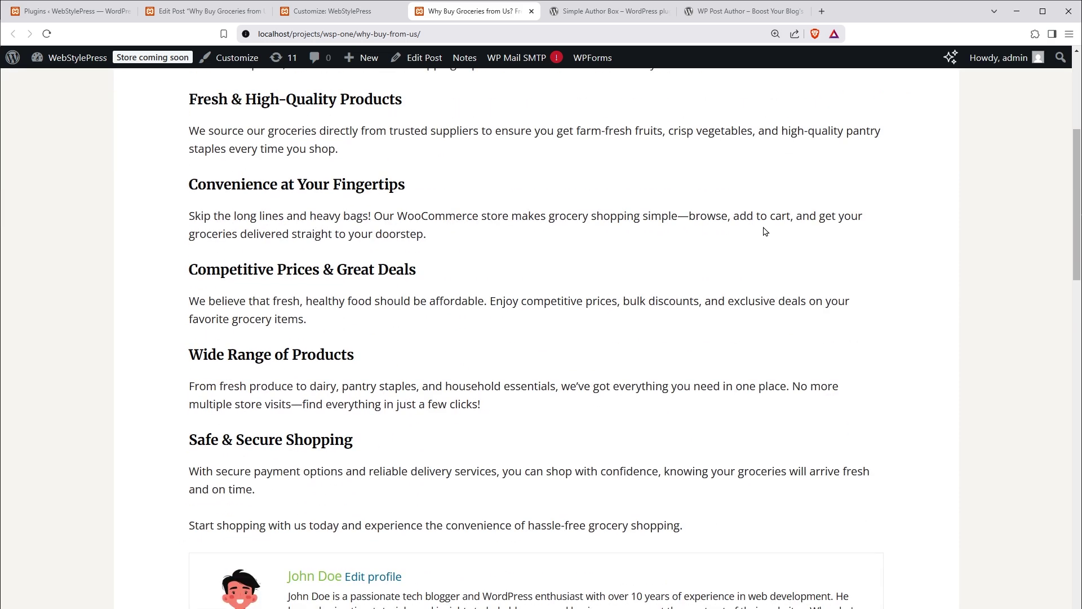
scroll(765, 231, "down", 11)
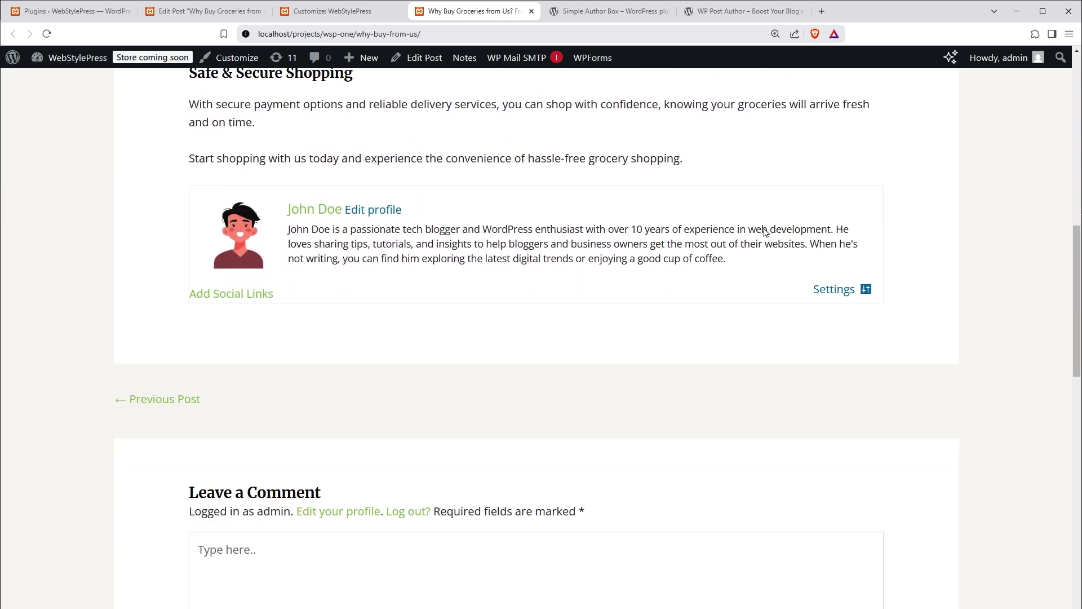
scroll(764, 232, "up", 10)
scroll(767, 228, "up", 3)
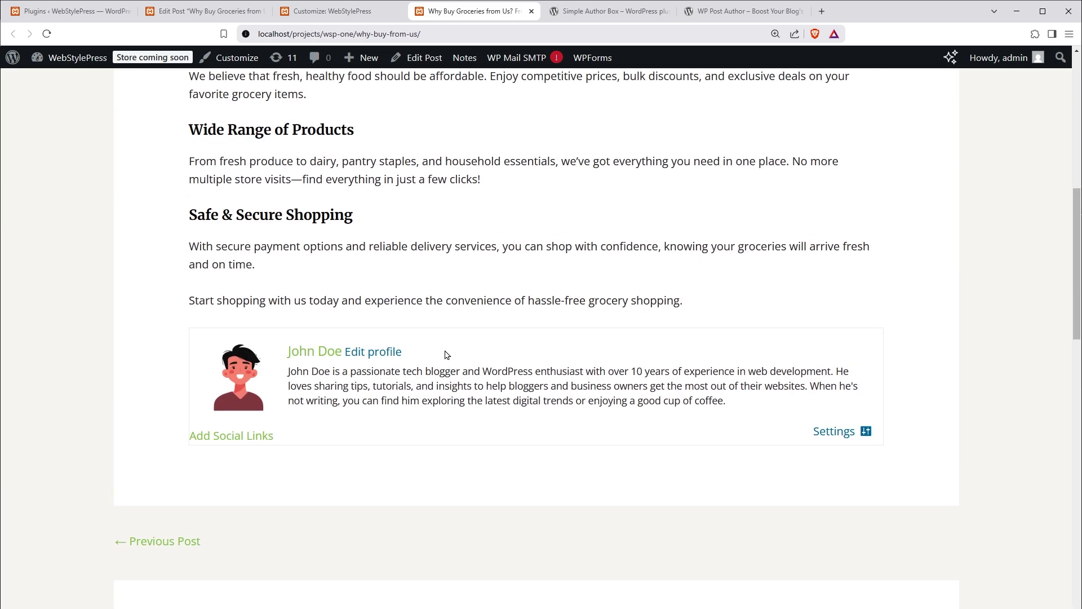
left_click_drag(162, 338, 400, 452)
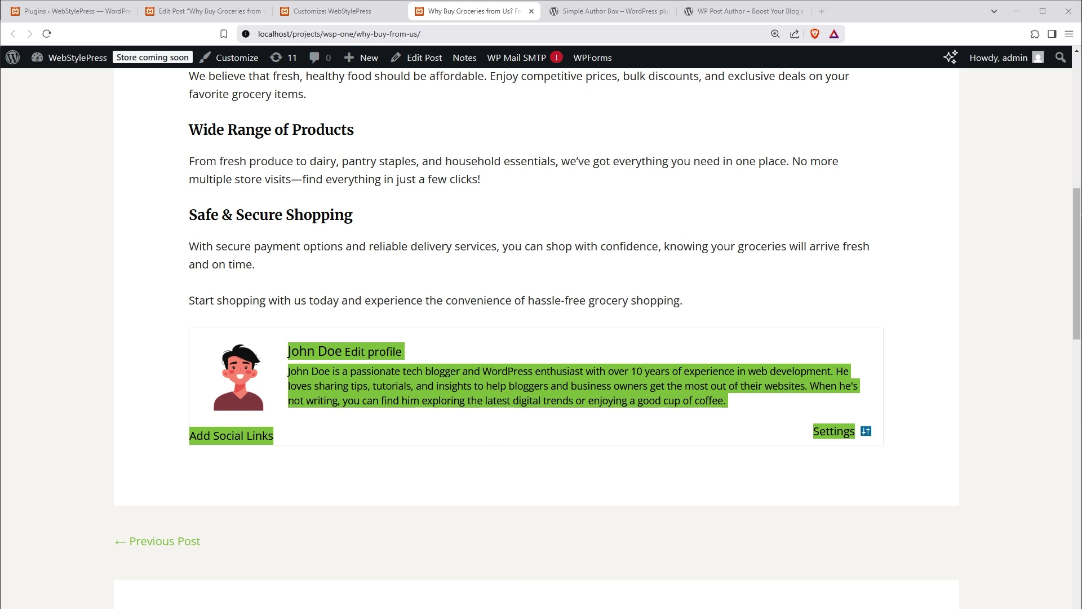
Compare with the custom solution by reviewing the author-box markup and its CSS rules in single.php
left_click(609, 11)
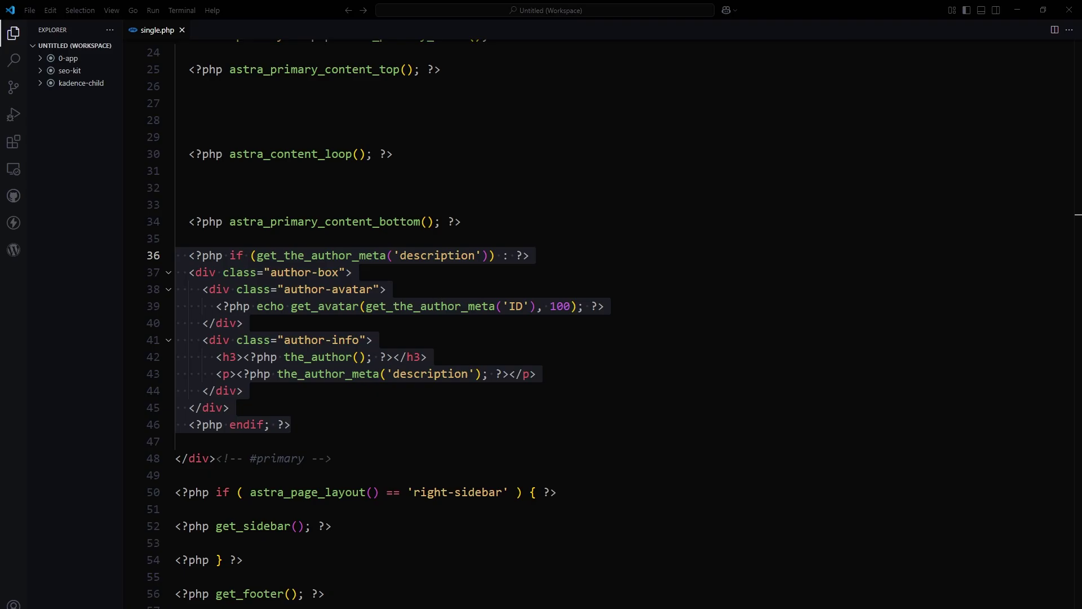
left_click_drag(290, 424, 180, 255)
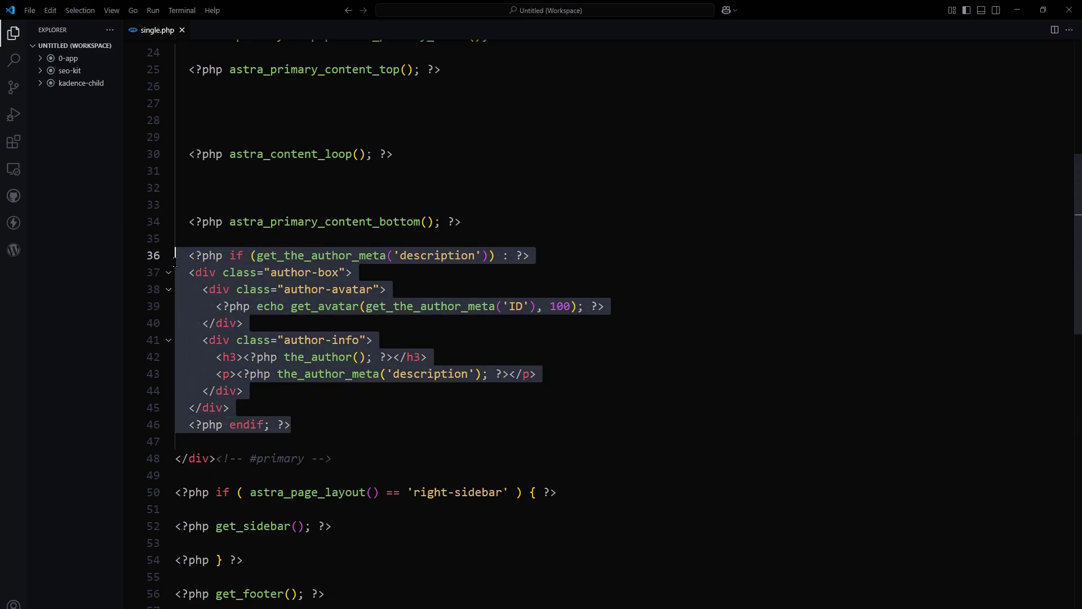
scroll(646, 387, "down", 9)
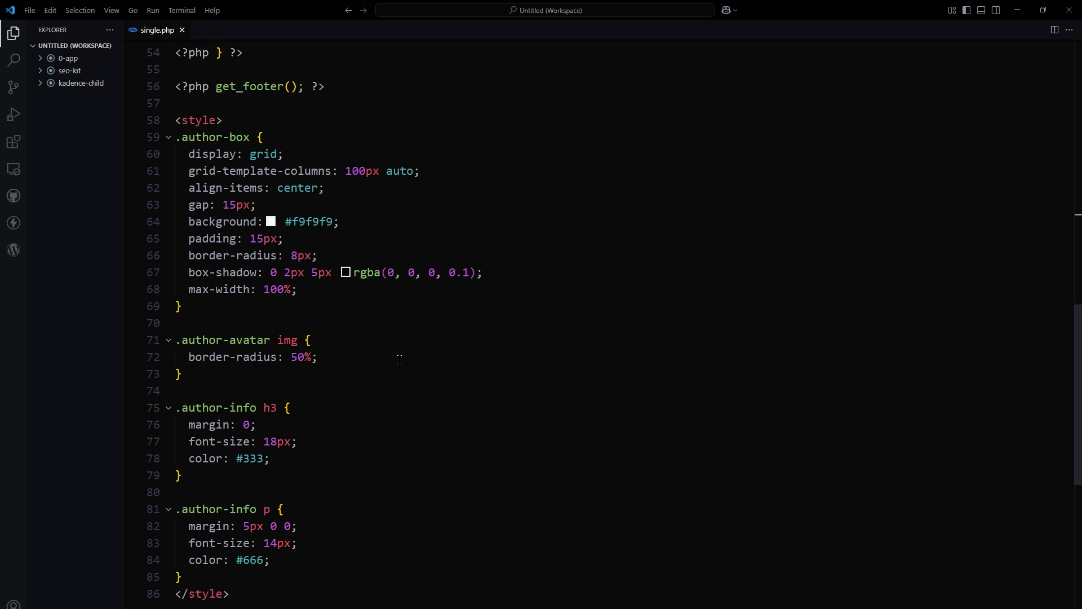
Review the live grocery post again, examining the author byline under the title and the plugin's author box below the content
scroll(403, 365, "up", 7)
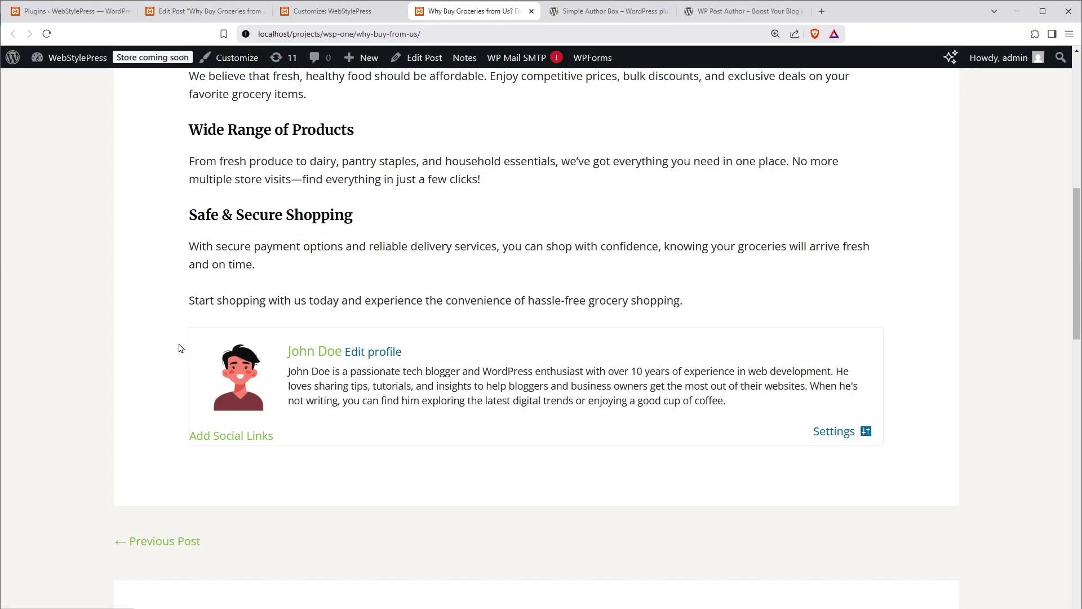
left_click_drag(176, 346, 805, 416)
scroll(909, 353, "up", 10)
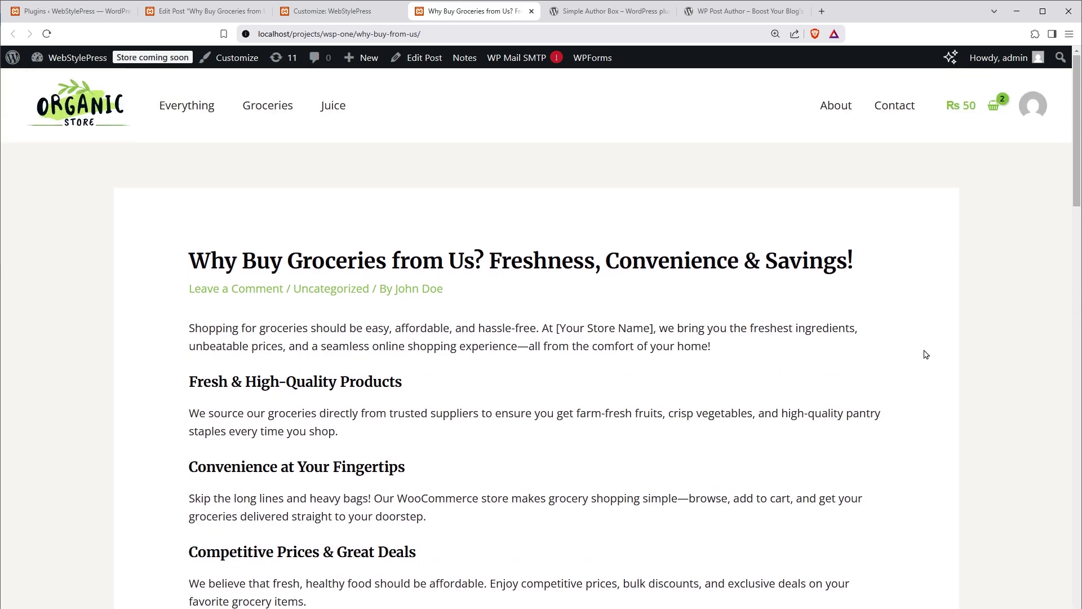
scroll(909, 353, "down", 15)
scroll(949, 368, "down", 8)
scroll(950, 370, "up", 4)
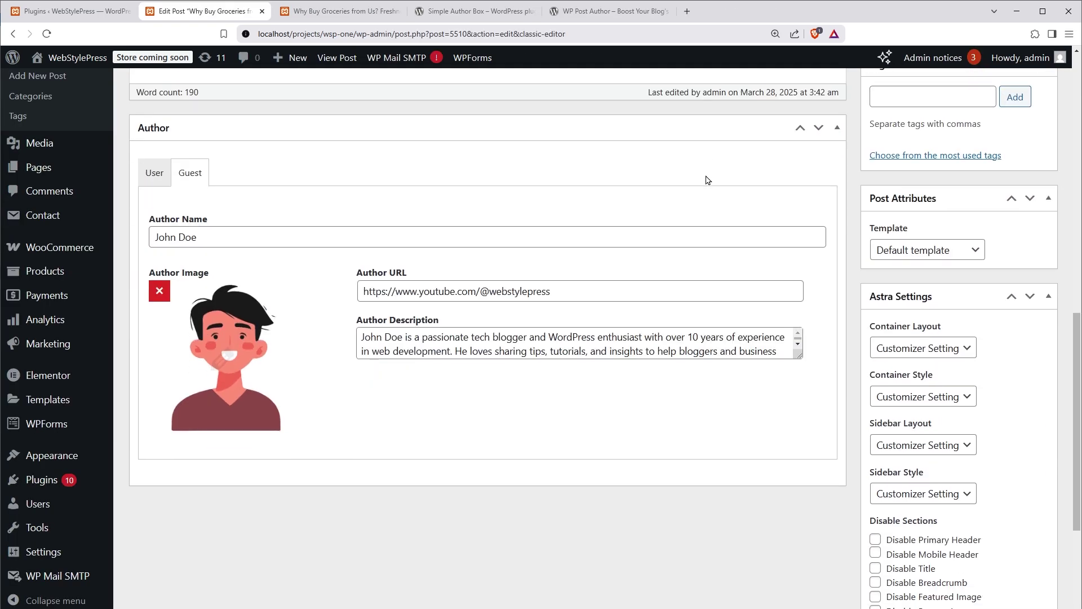
Compare the User and Guest author options in the post editor, inspect the list of selectable users, and return to the Guest details
scroll(707, 180, "down", 2)
scroll(507, 225, "up", 3)
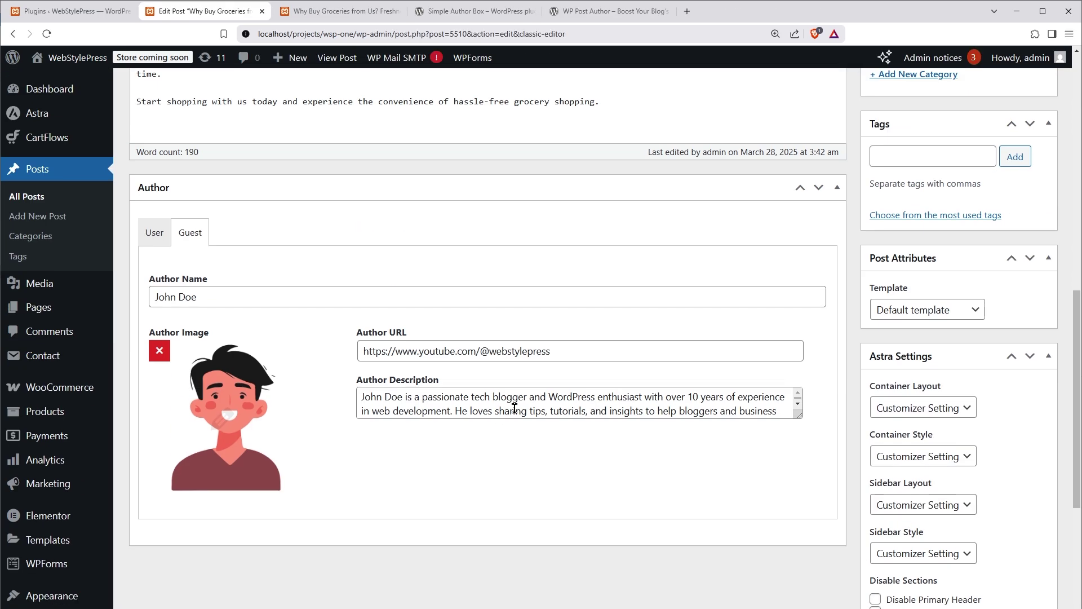
left_click(159, 233)
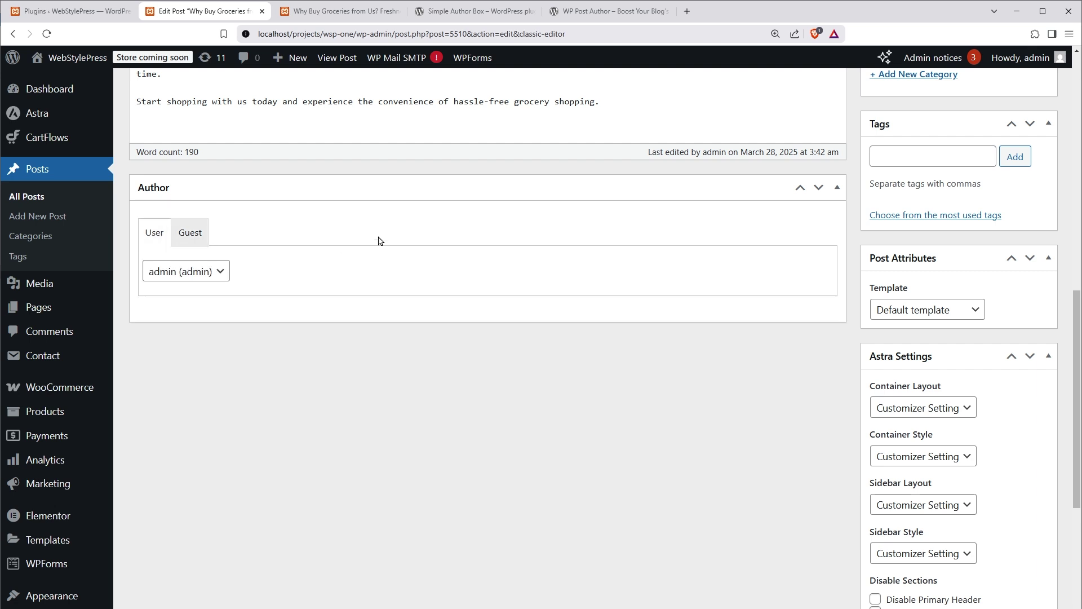
left_click(186, 233)
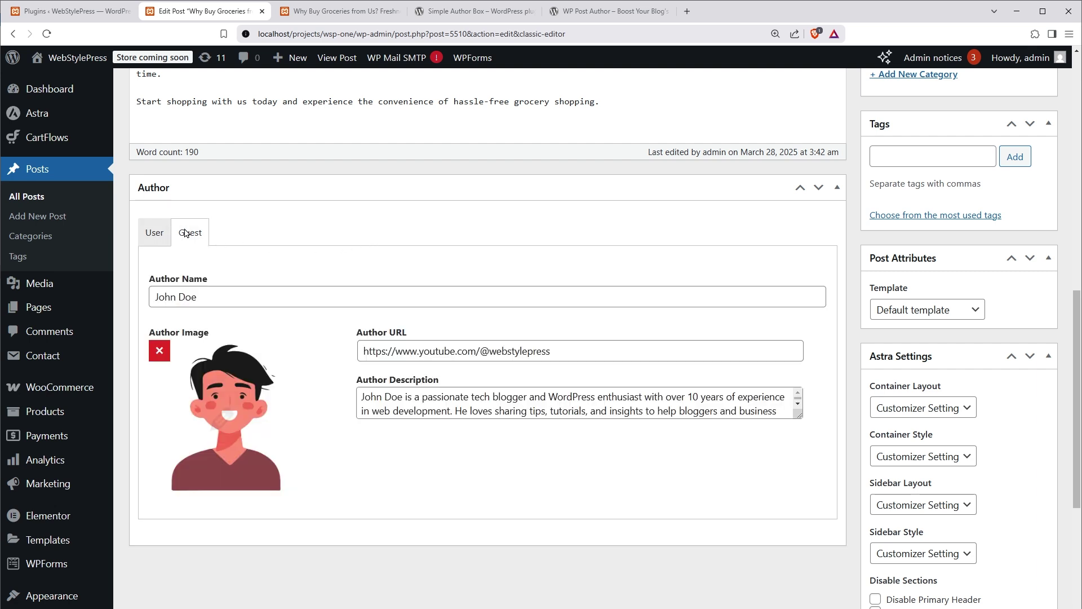
left_click(155, 233)
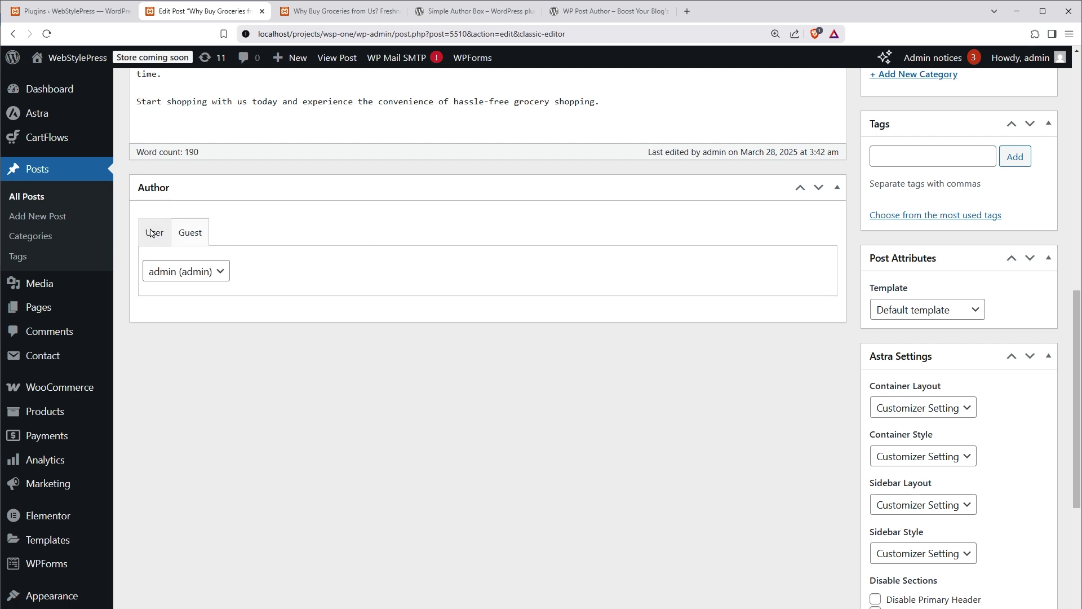
left_click(205, 272)
left_click(186, 291)
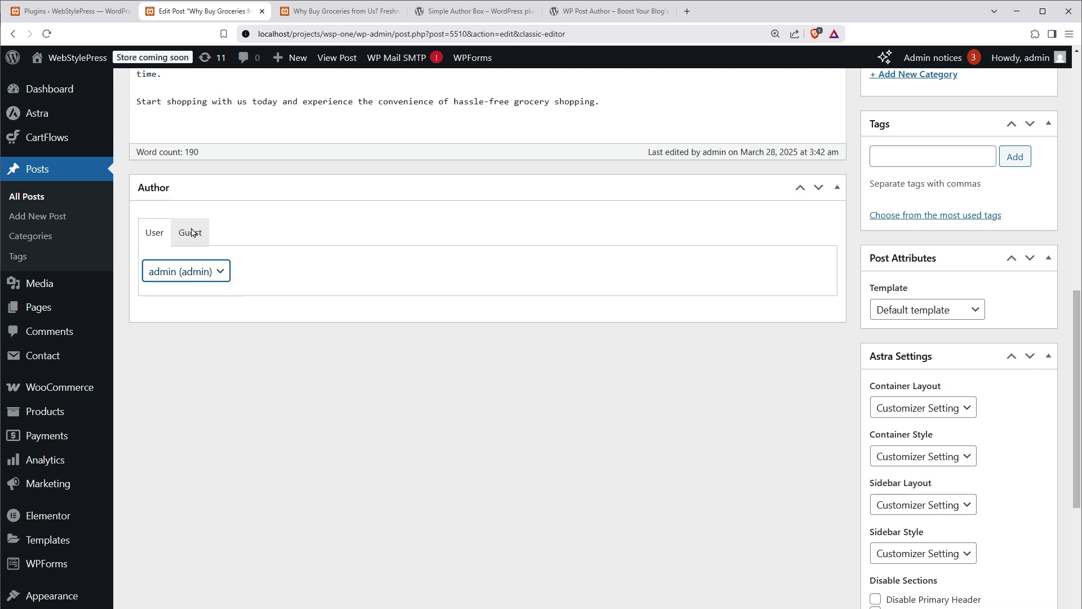
left_click(190, 232)
left_click(155, 232)
left_click(202, 273)
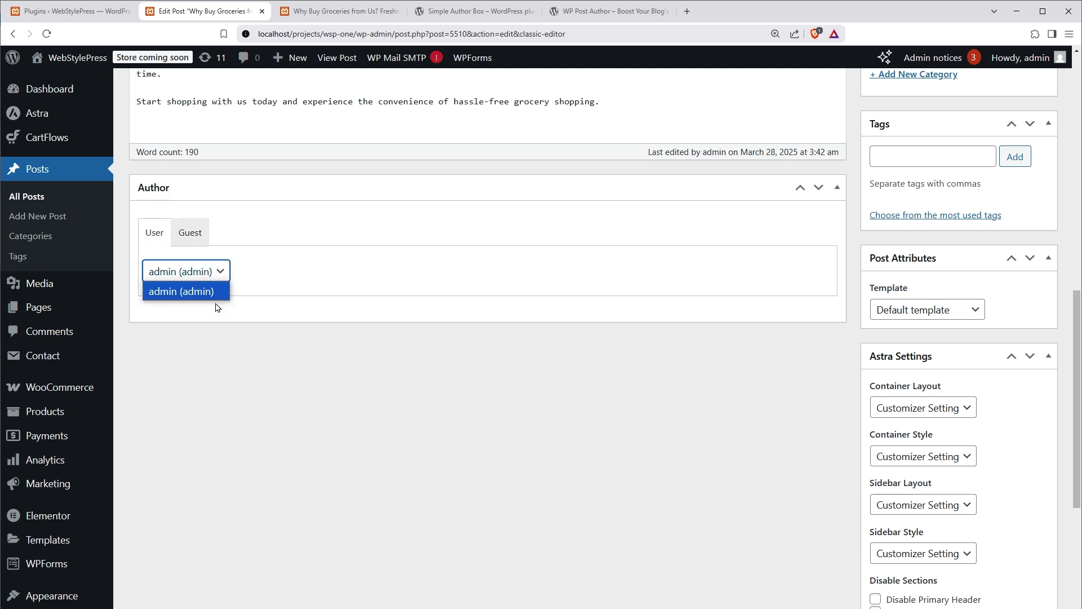
left_click(190, 232)
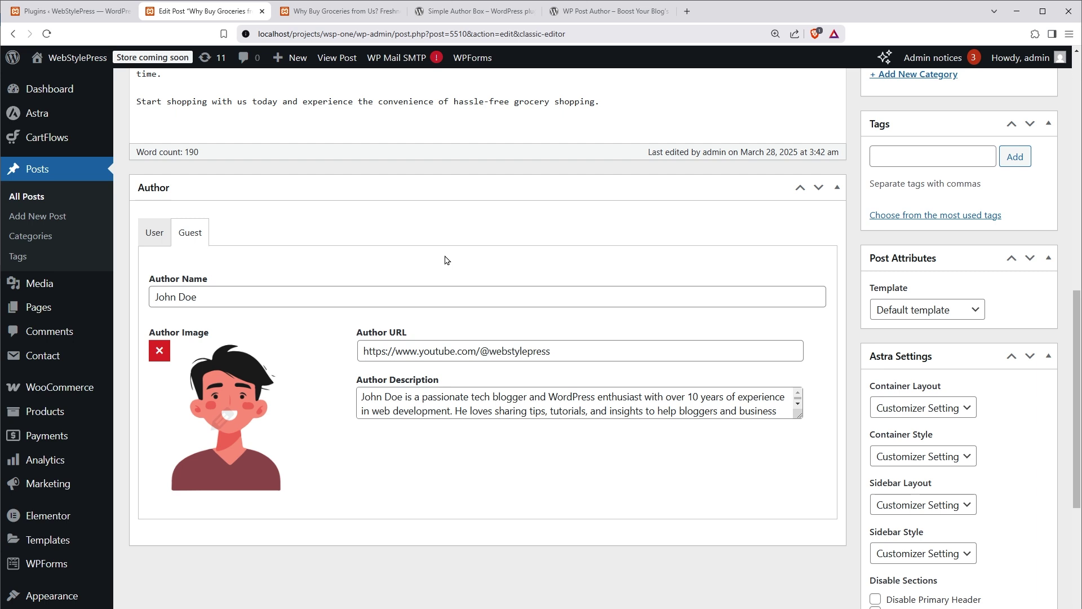